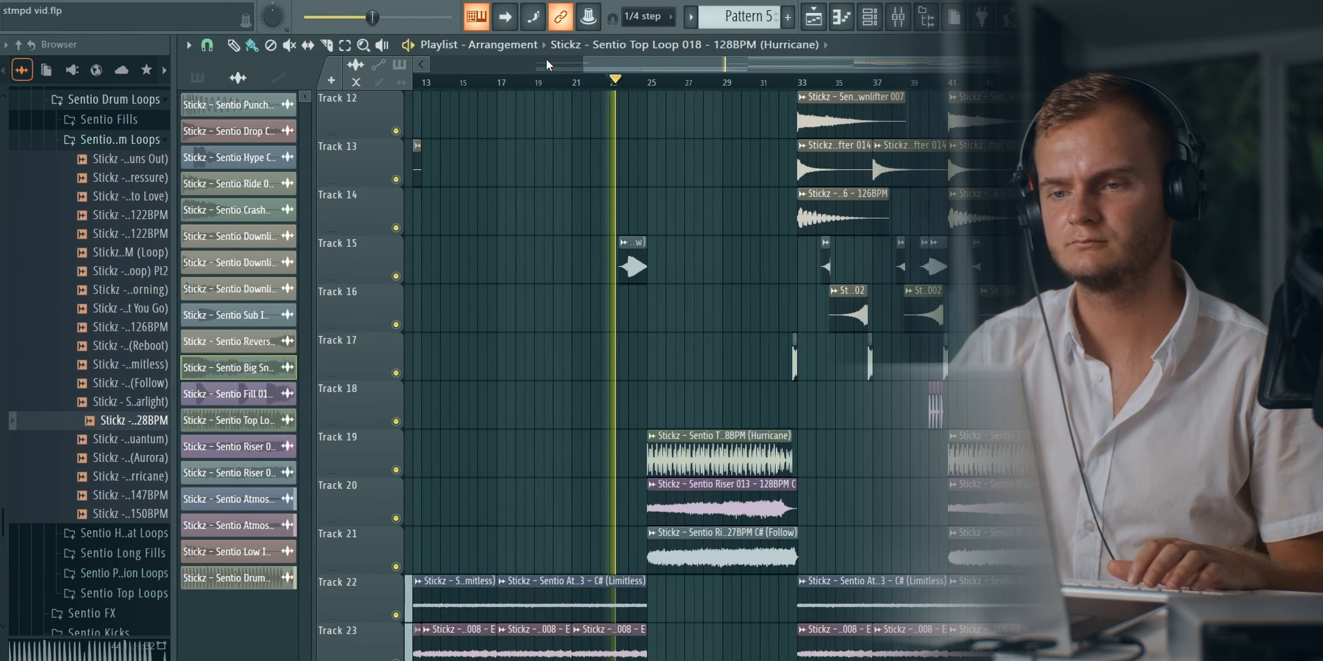
Place Pattern 3 on Track 5 and Pattern 2 on Track 4, both starting at bar 25
scroll(651, 87, up, 3)
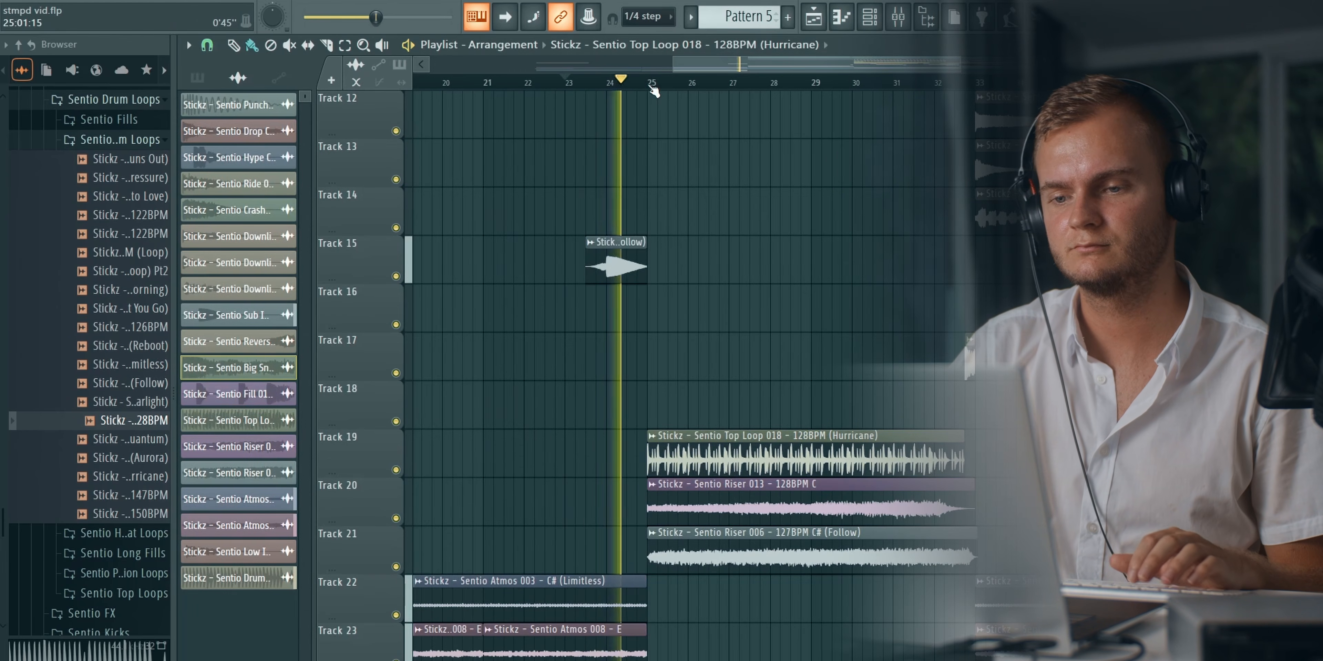
scroll(651, 87, down, 4)
scroll(774, 216, up, 5)
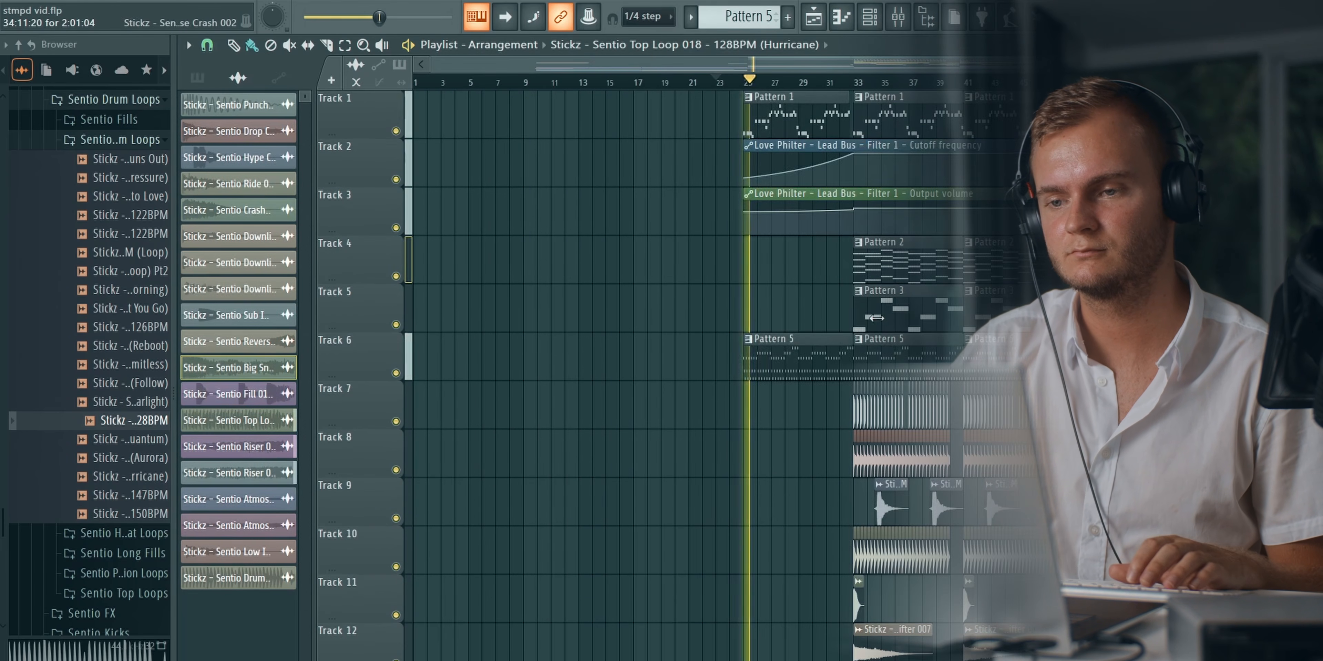
click(764, 320)
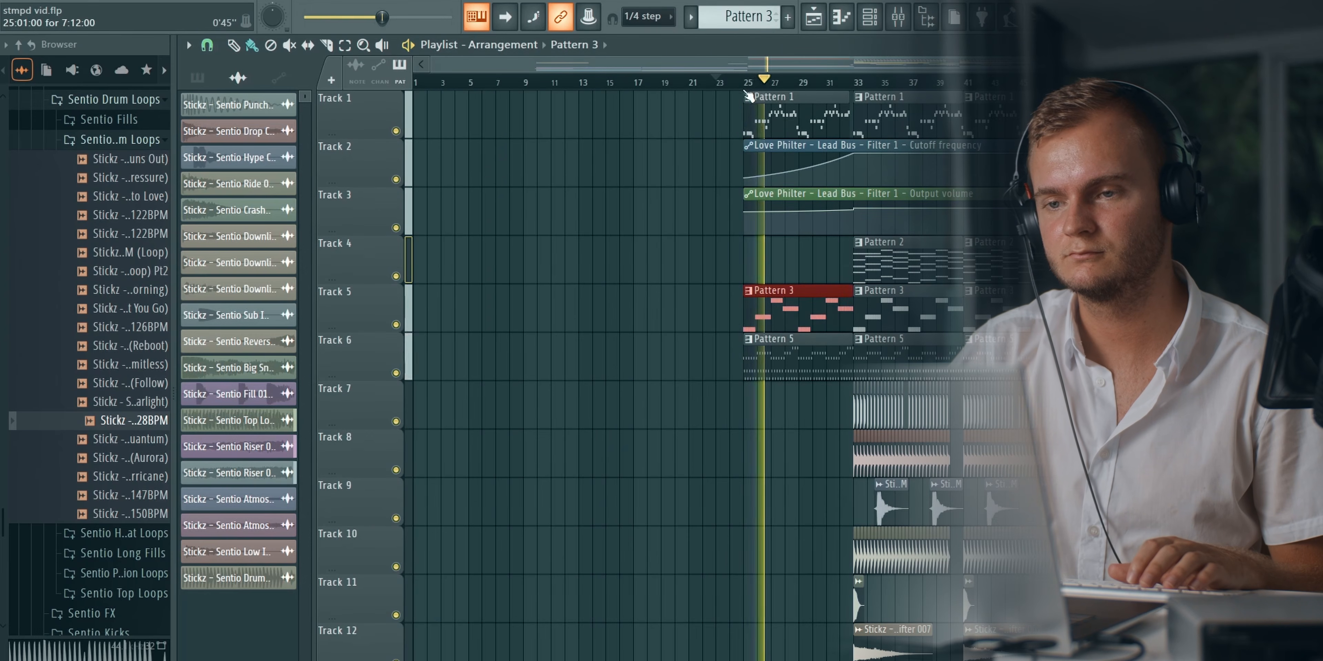
key(space)
click(897, 255)
click(750, 264)
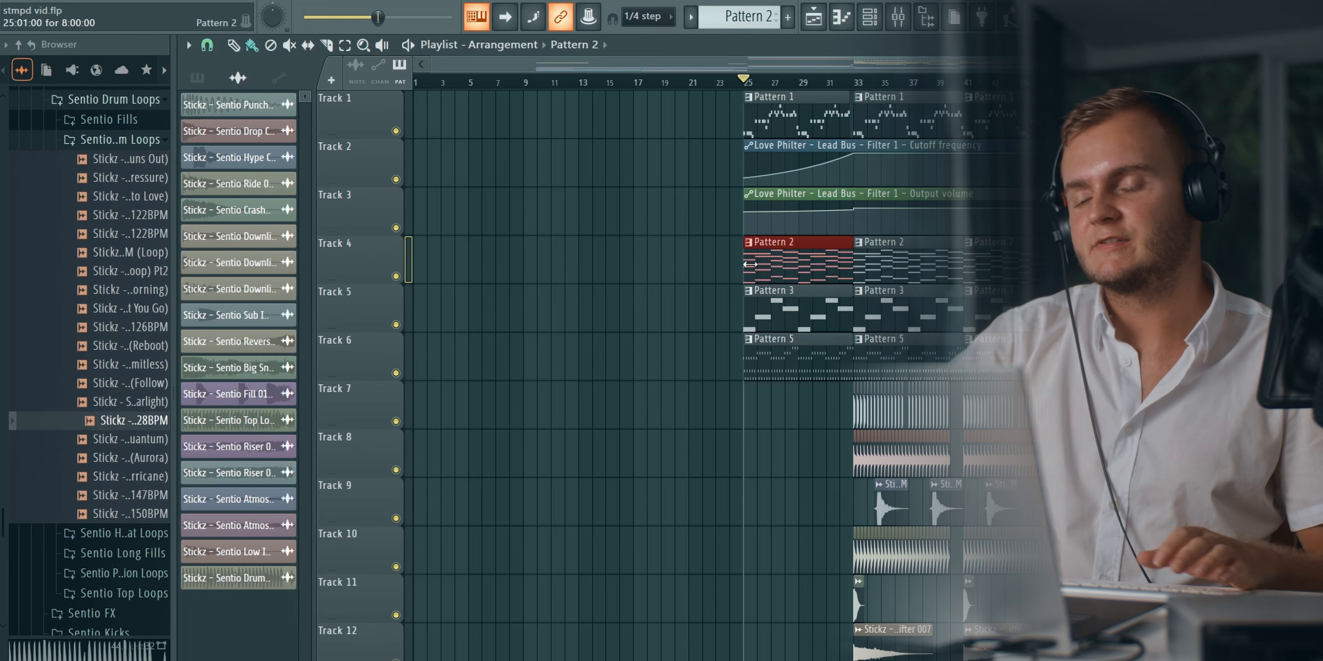
Play the arrangement from bar 25 and review the clips in the section from bar 25 to 33
click(899, 21)
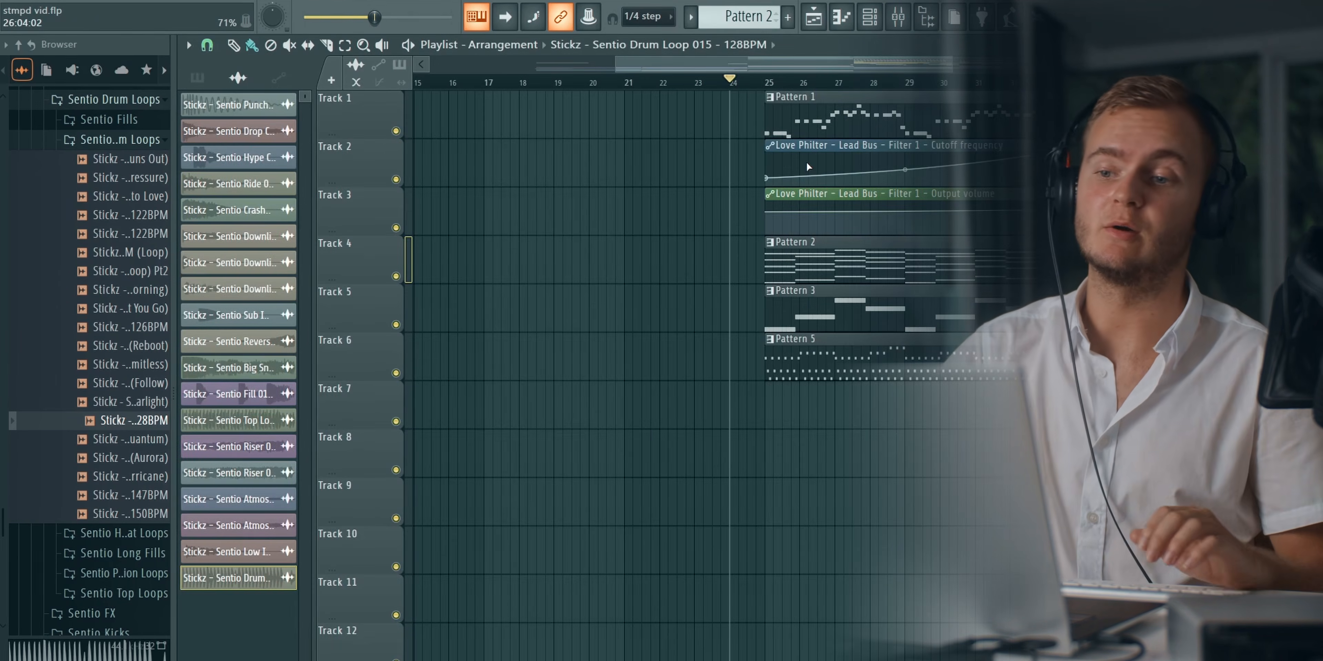
click(783, 75)
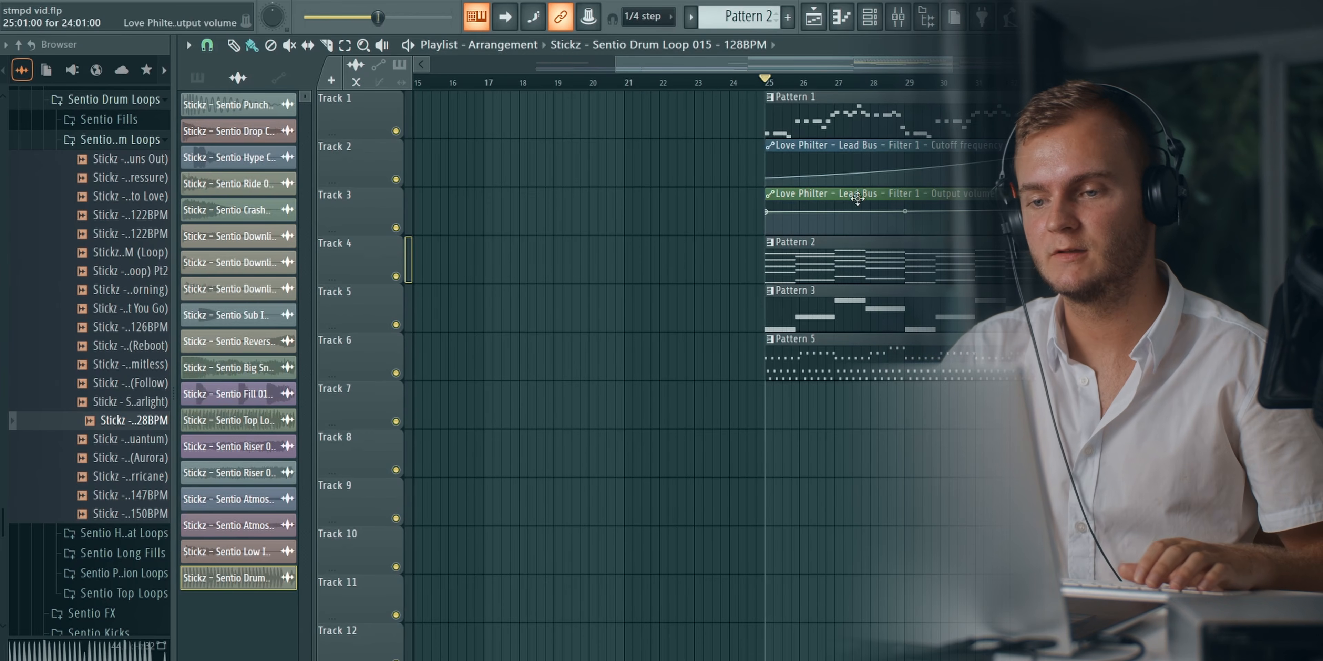
scroll(855, 600, down, 9)
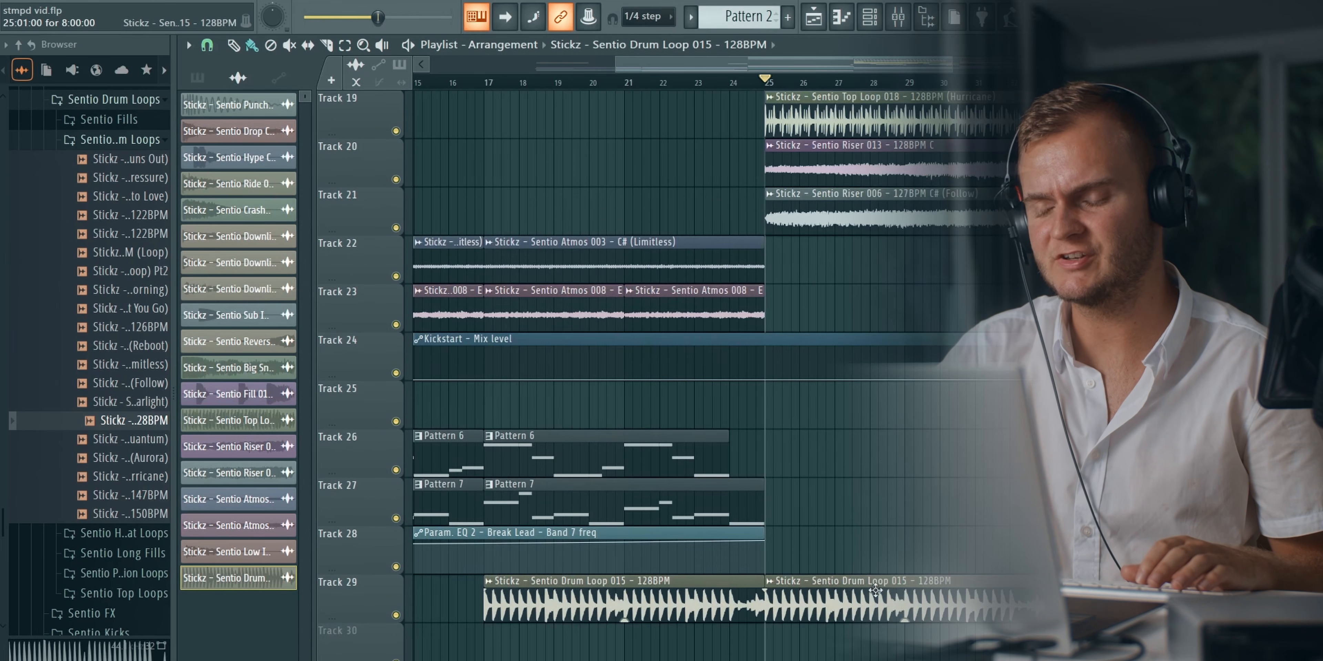
key(space)
scroll(895, 539, up, 4)
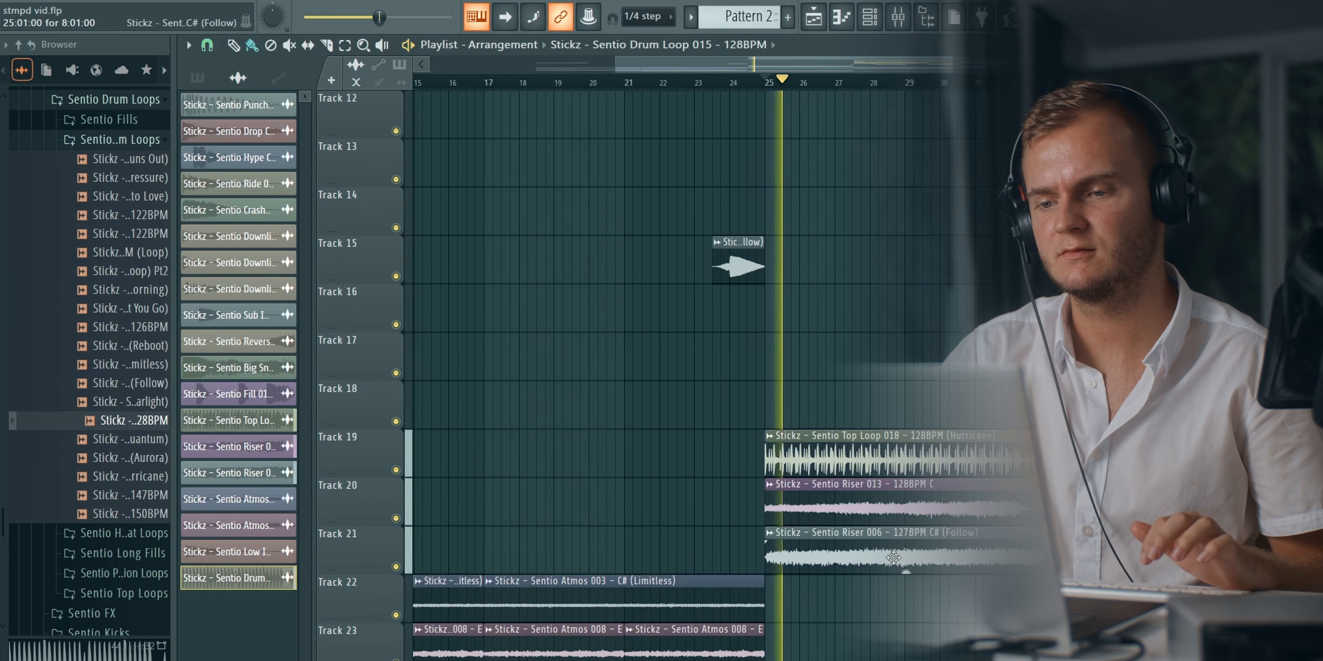
scroll(894, 520, up, 6)
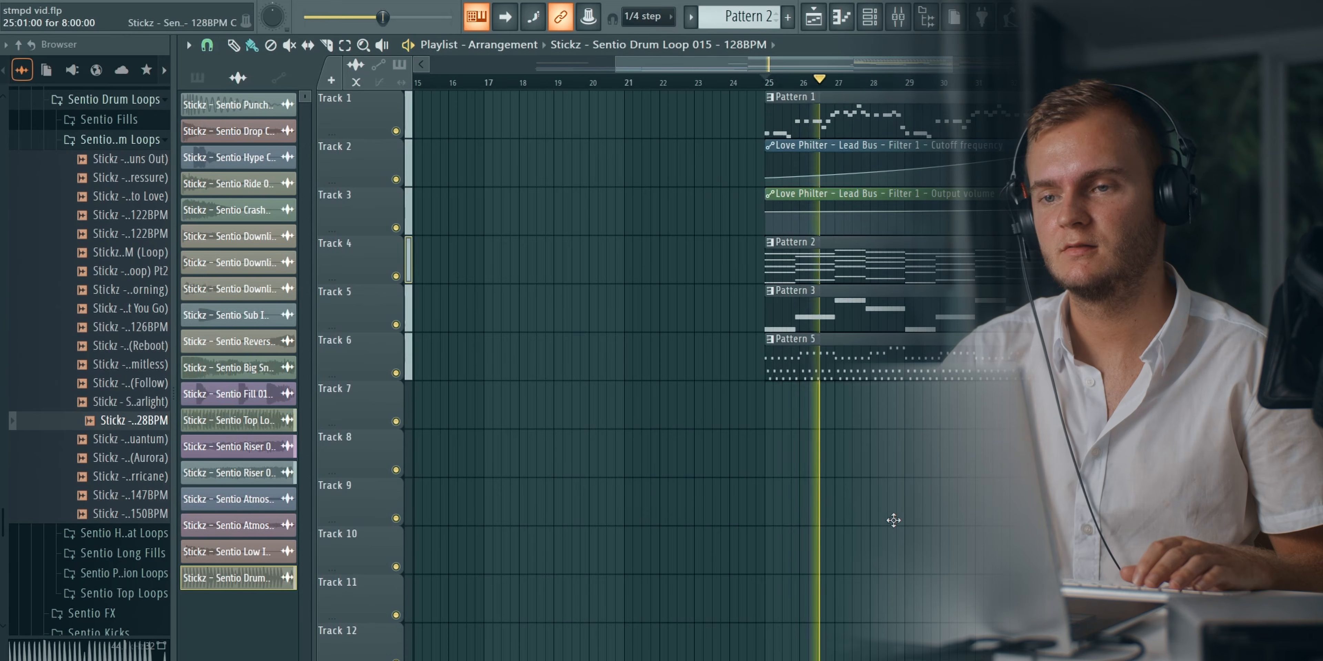
key(space)
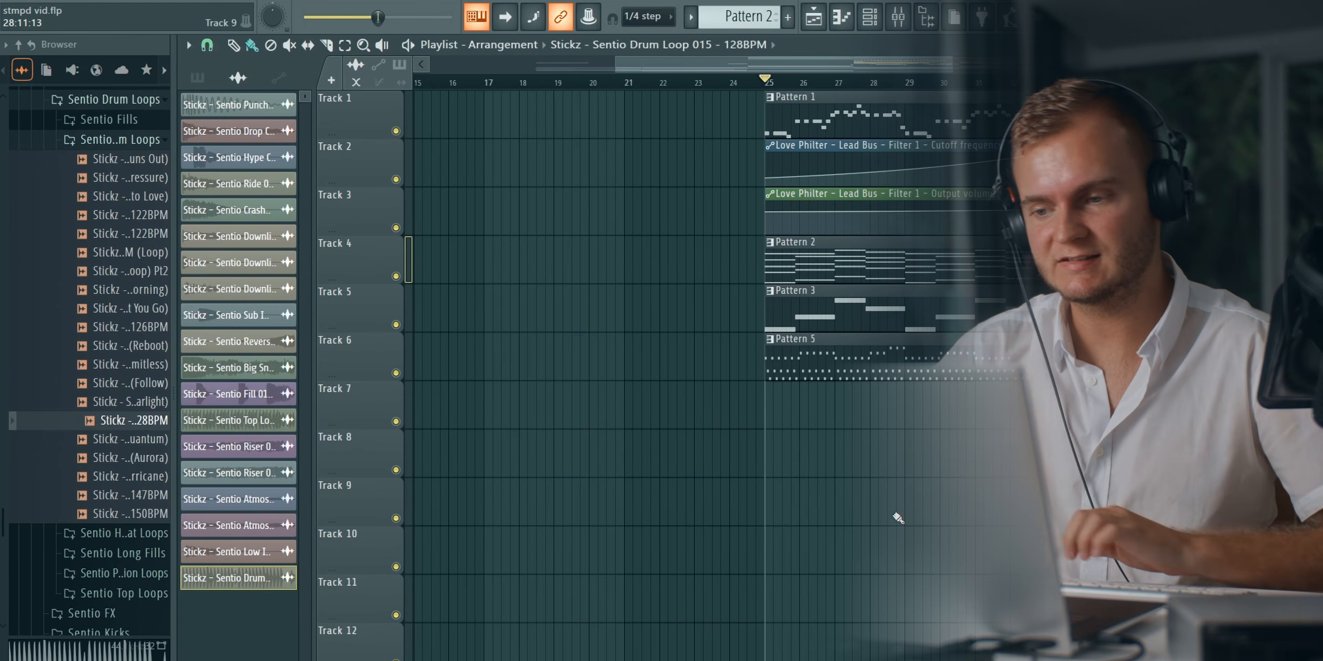
scroll(897, 519, down, 10)
drag(920, 67, 992, 67)
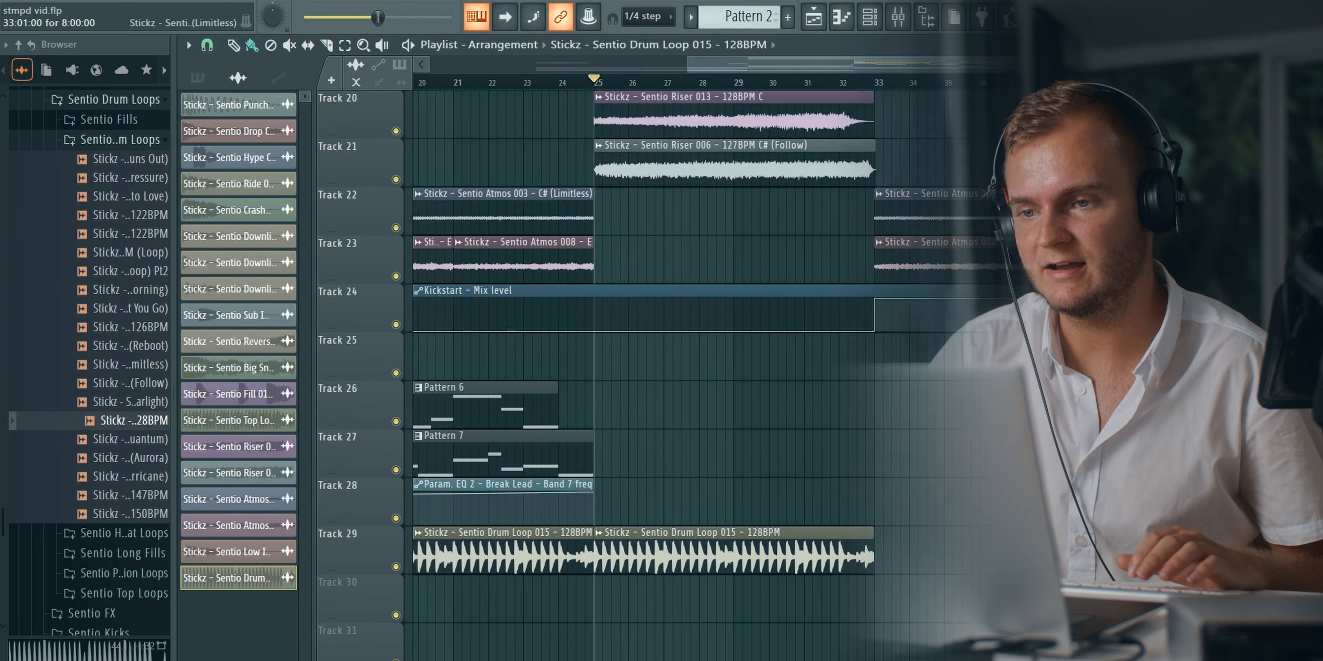
scroll(709, 374, up, 3)
click(1104, 261)
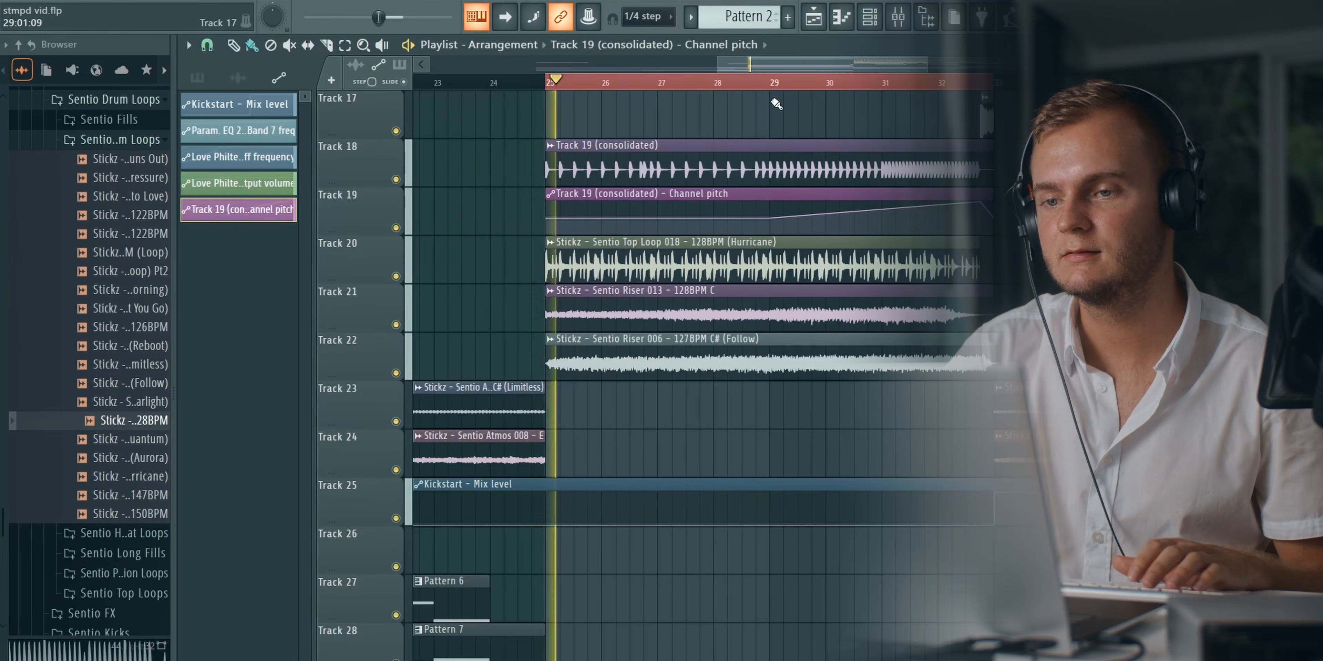
Play the build-up from just before bar 29 to check the consolidated Track 19 clip and its channel pitch automation
click(756, 83)
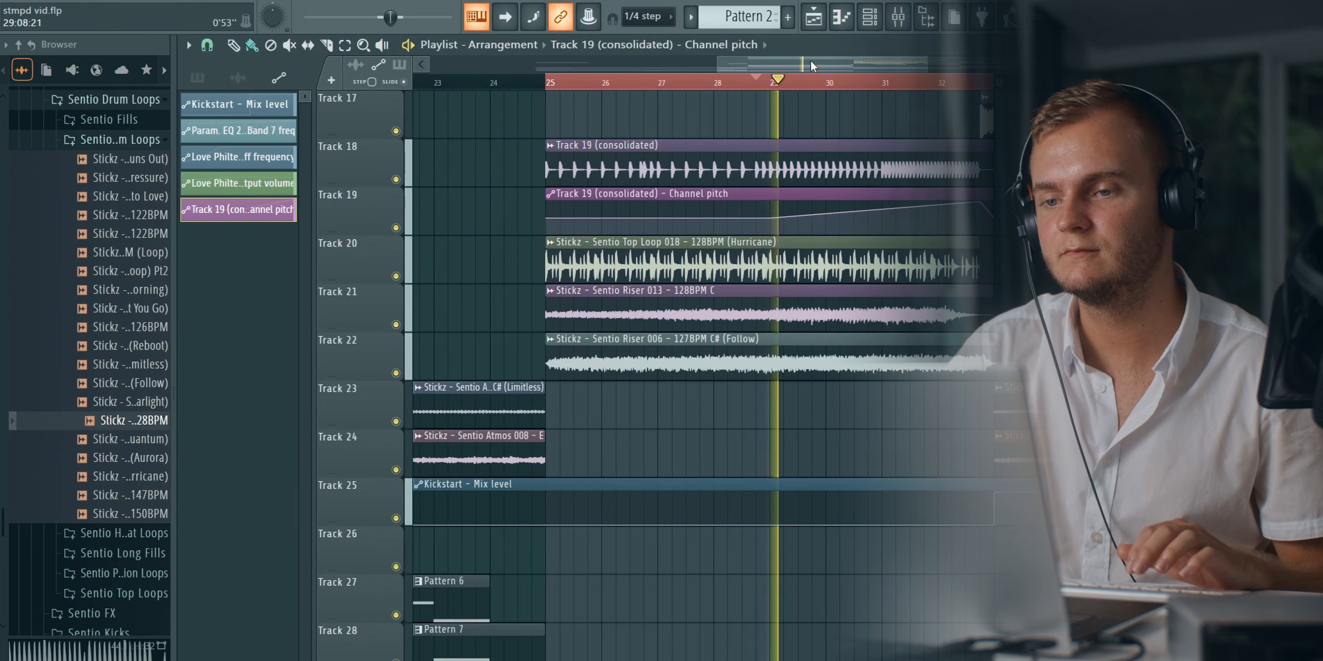
drag(812, 66, 814, 66)
scroll(876, 89, up, 3)
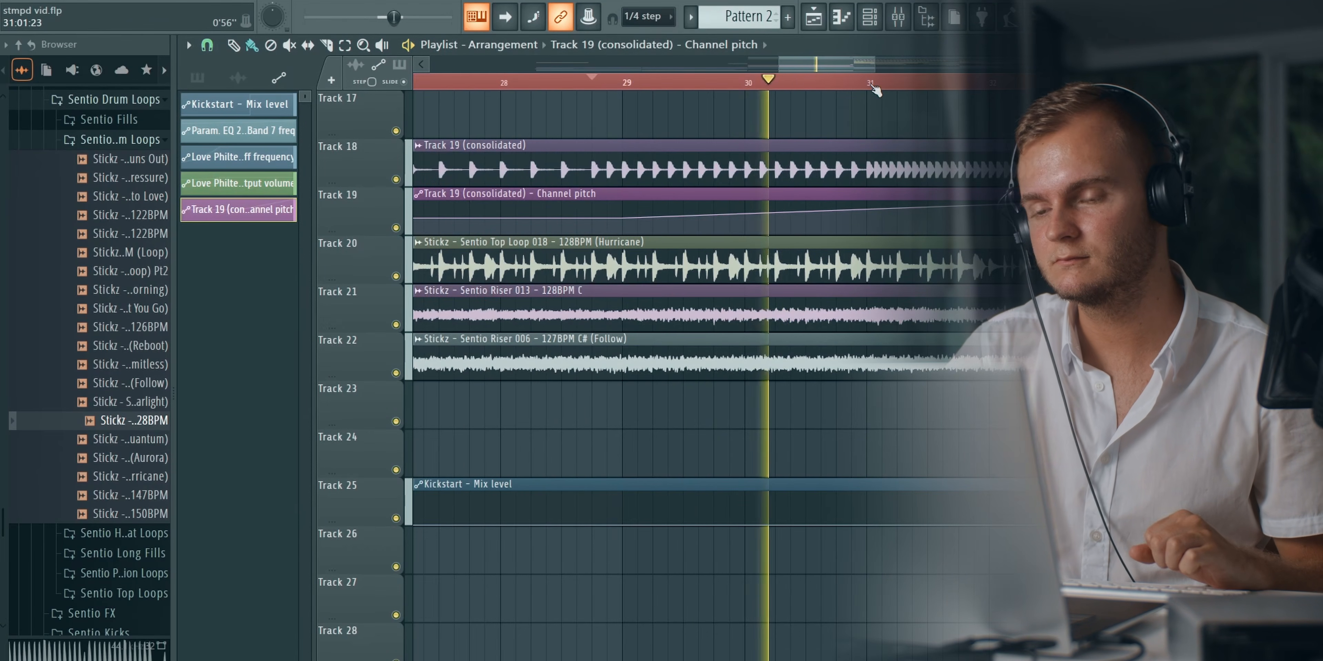
scroll(876, 89, down, 3)
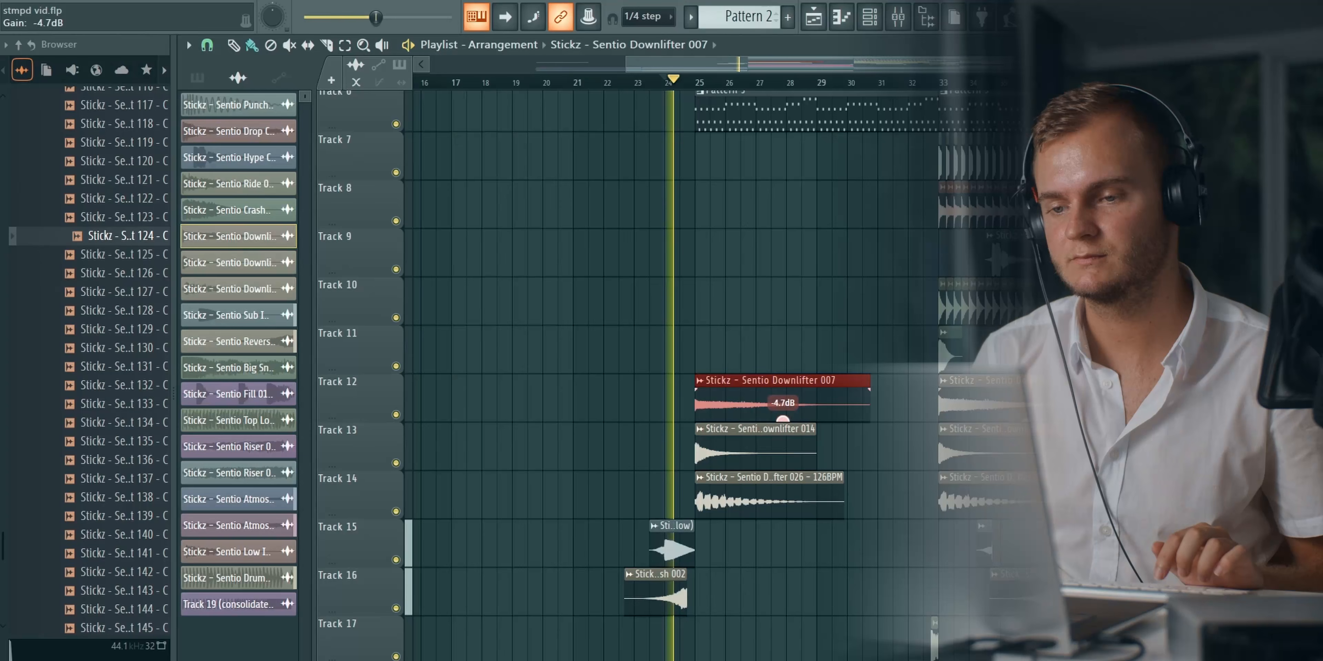
Set the gain of the Sentio Downlifter 007 clip at bar 25 on Track 12 to -4.8 dB
drag(781, 417, 782, 420)
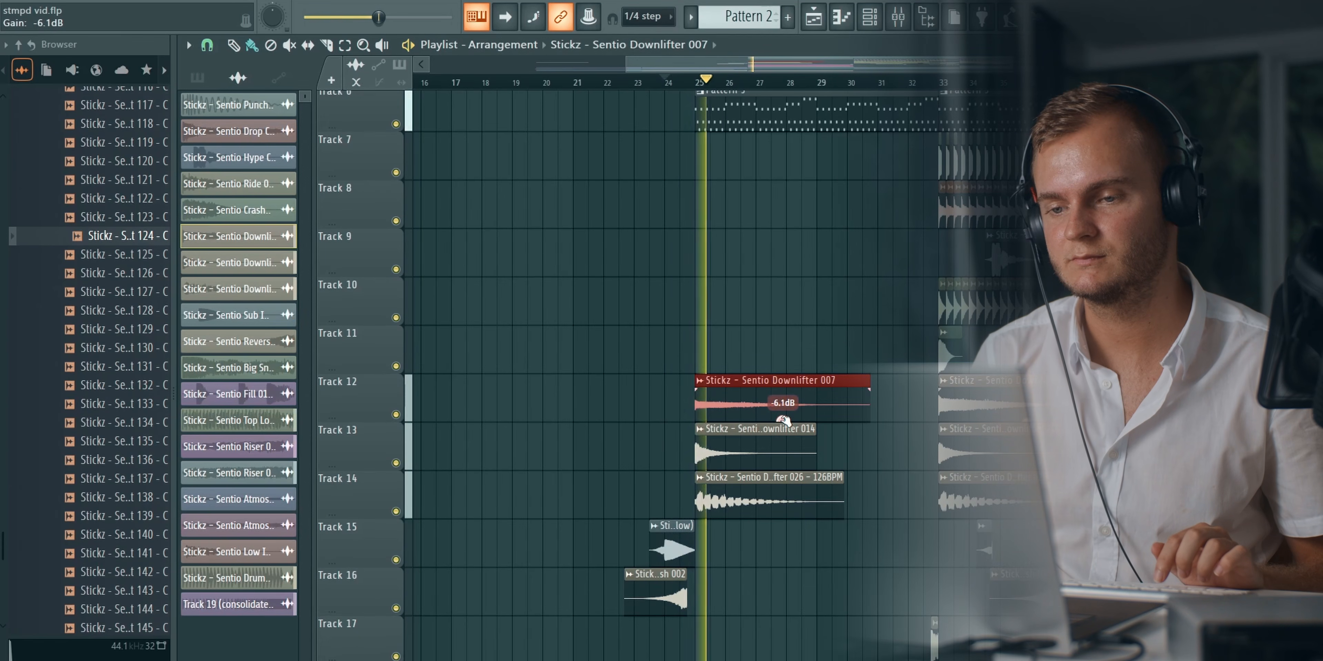
scroll(345, 538, down, 4)
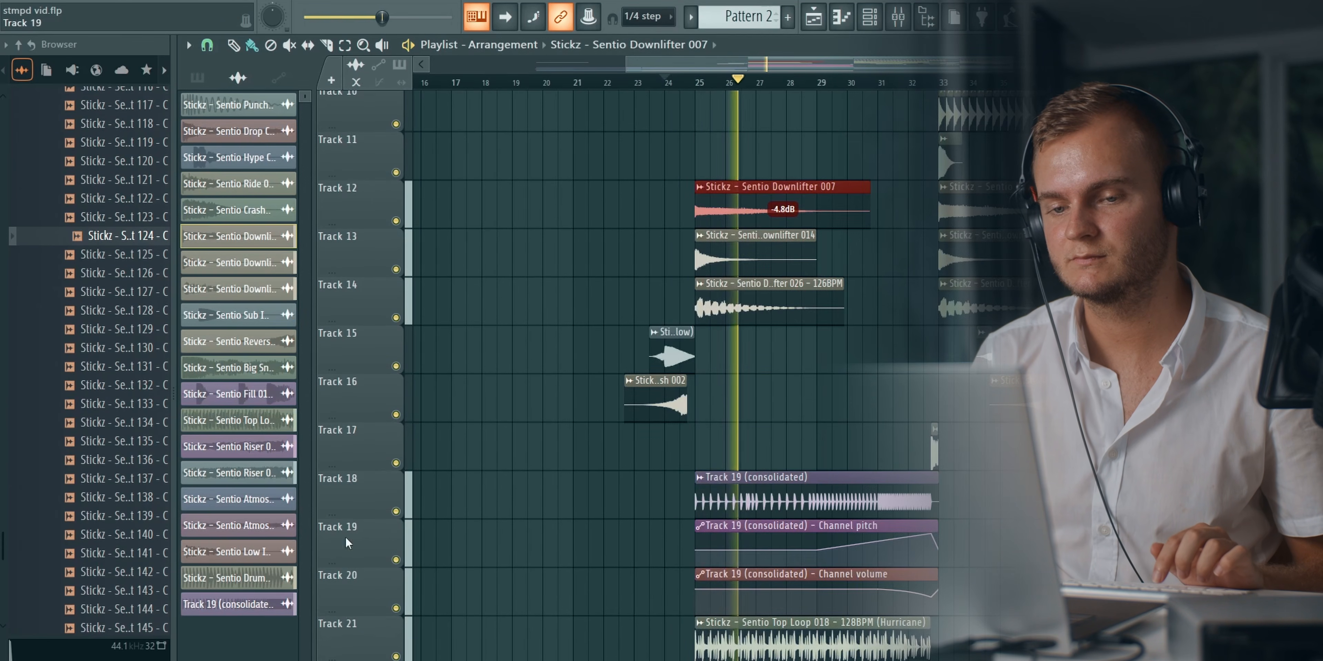
Inspect the channel settings of the Track 19 (consolidated) clip and the automation options of its channel volume
double_click(812, 481)
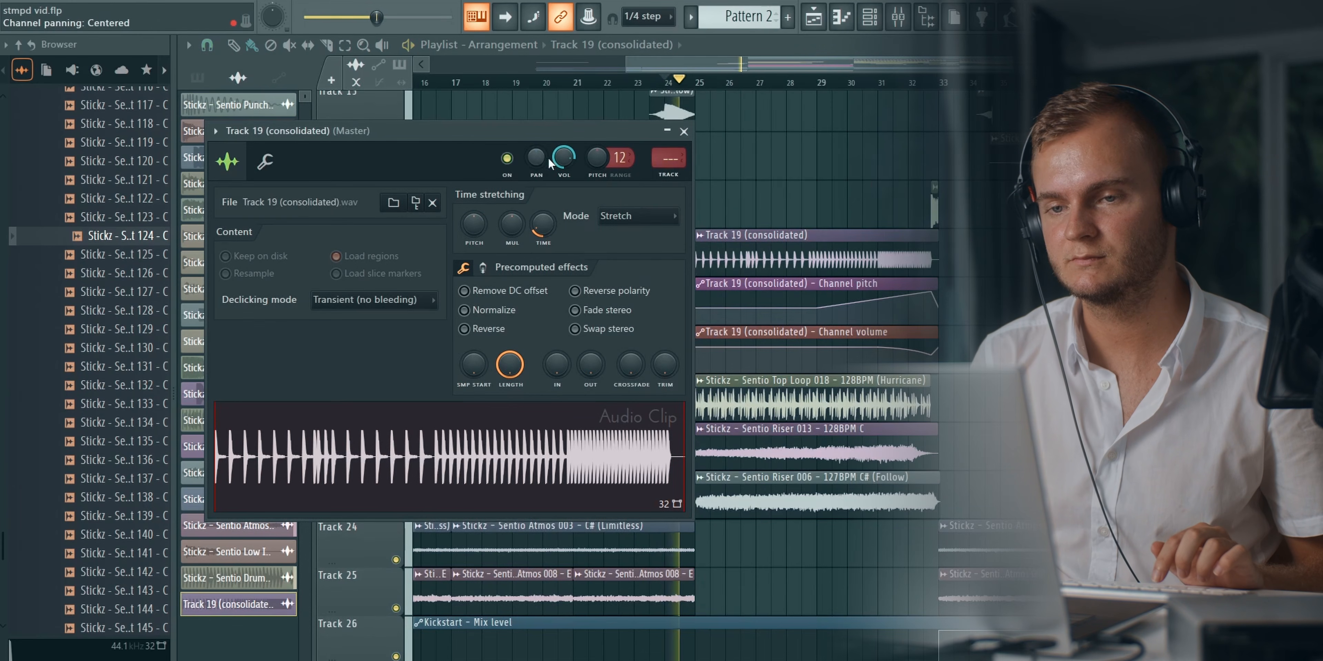
right_click(564, 157)
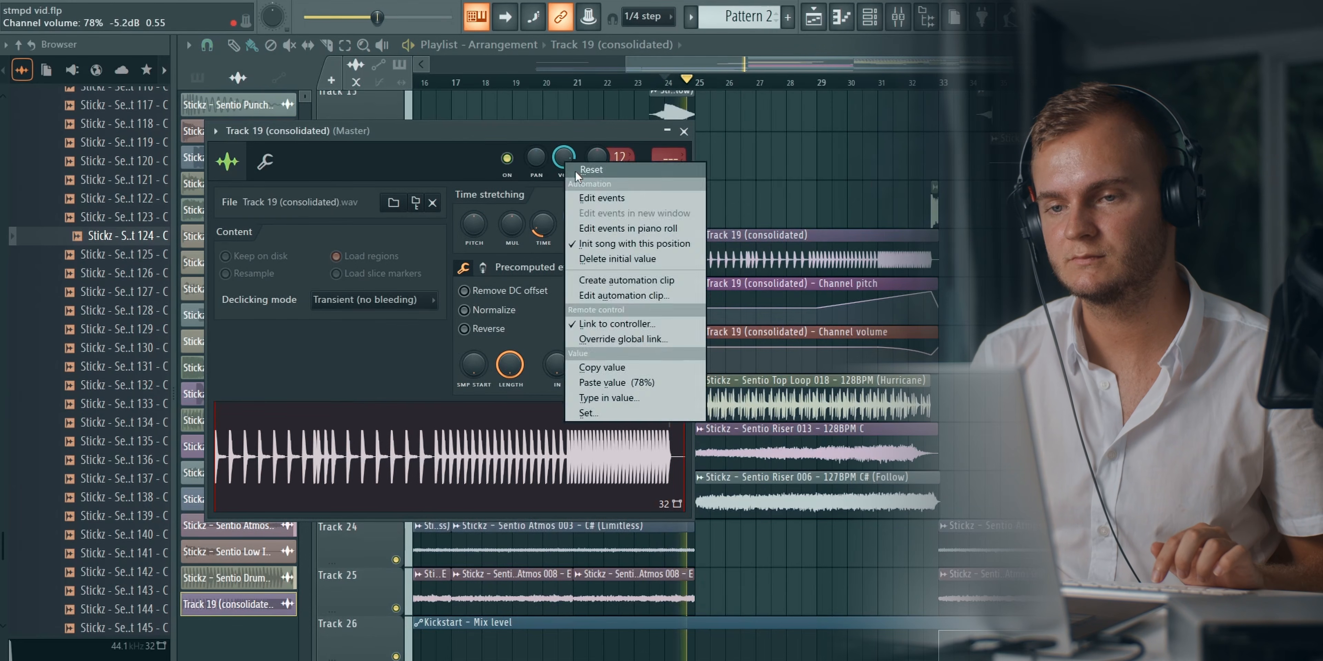
key(Escape)
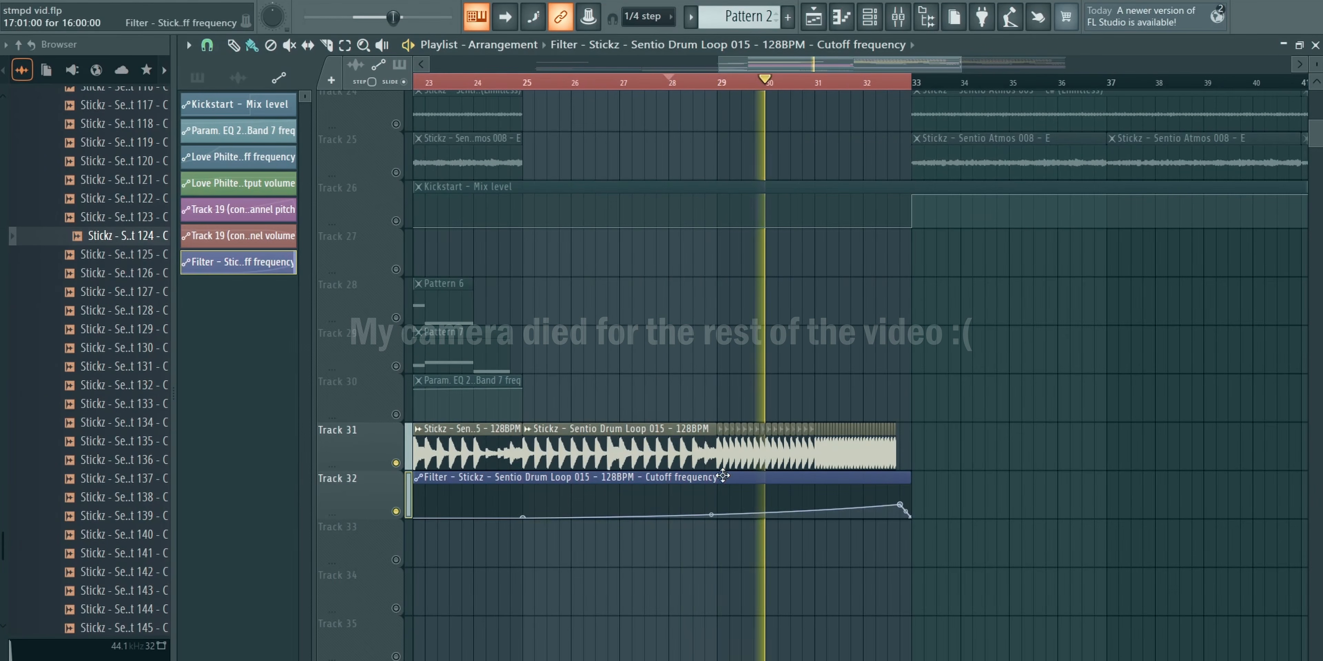
Check the Drum Loop 015 mixer track, return to the playlist and end the solo on Tracks 31 and 32
click(893, 29)
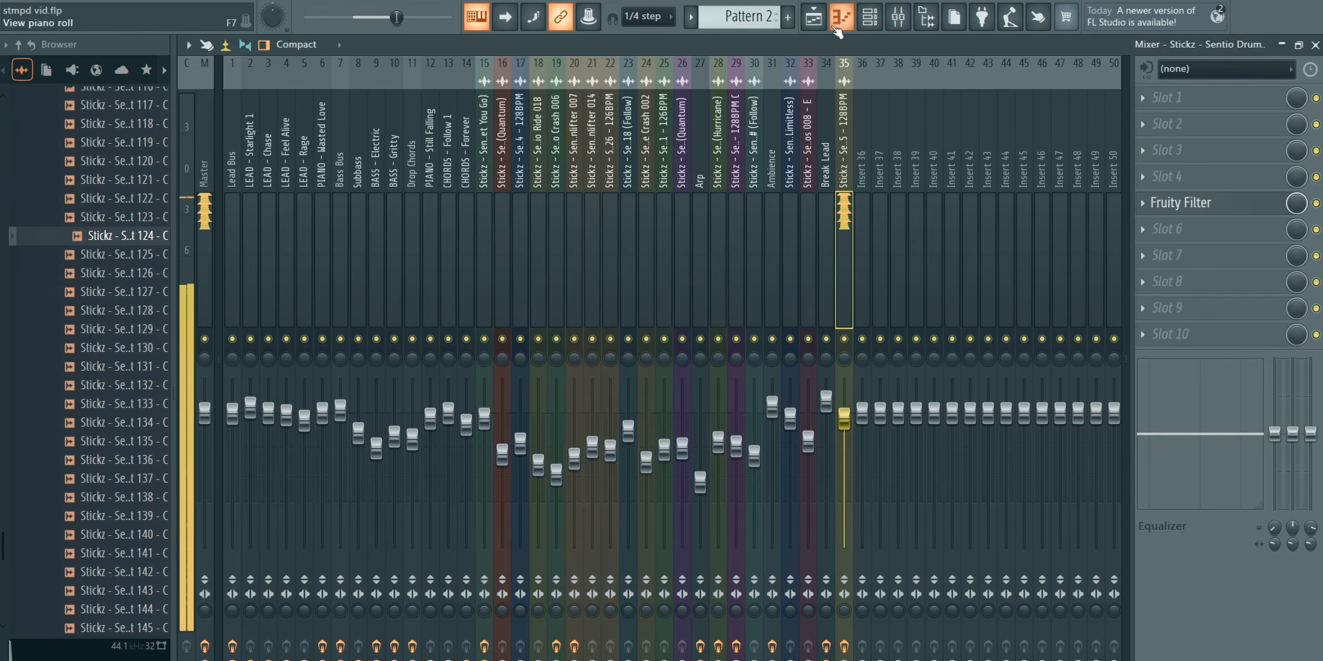
key(F9)
right_click(396, 463)
right_click(396, 463)
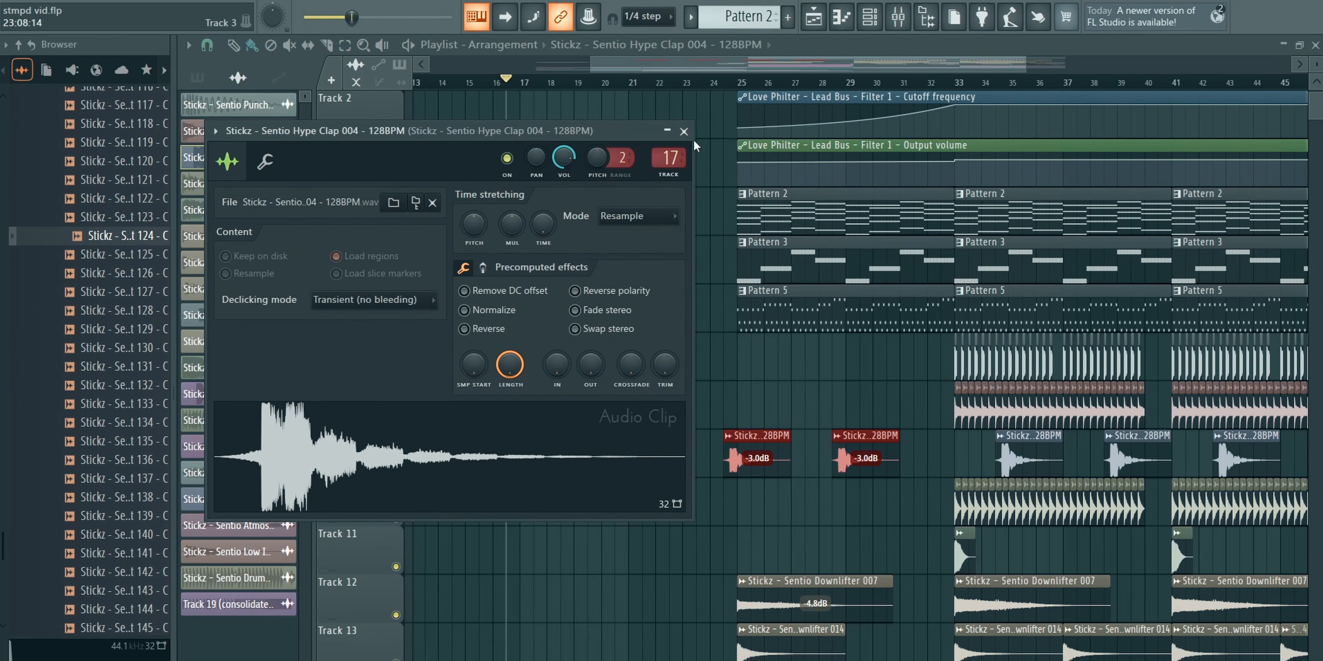
Close the Hype Clap 004 channel settings and inspect those of the Drum Loop 015 clip on Track 31
click(683, 131)
scroll(679, 384, down, 8)
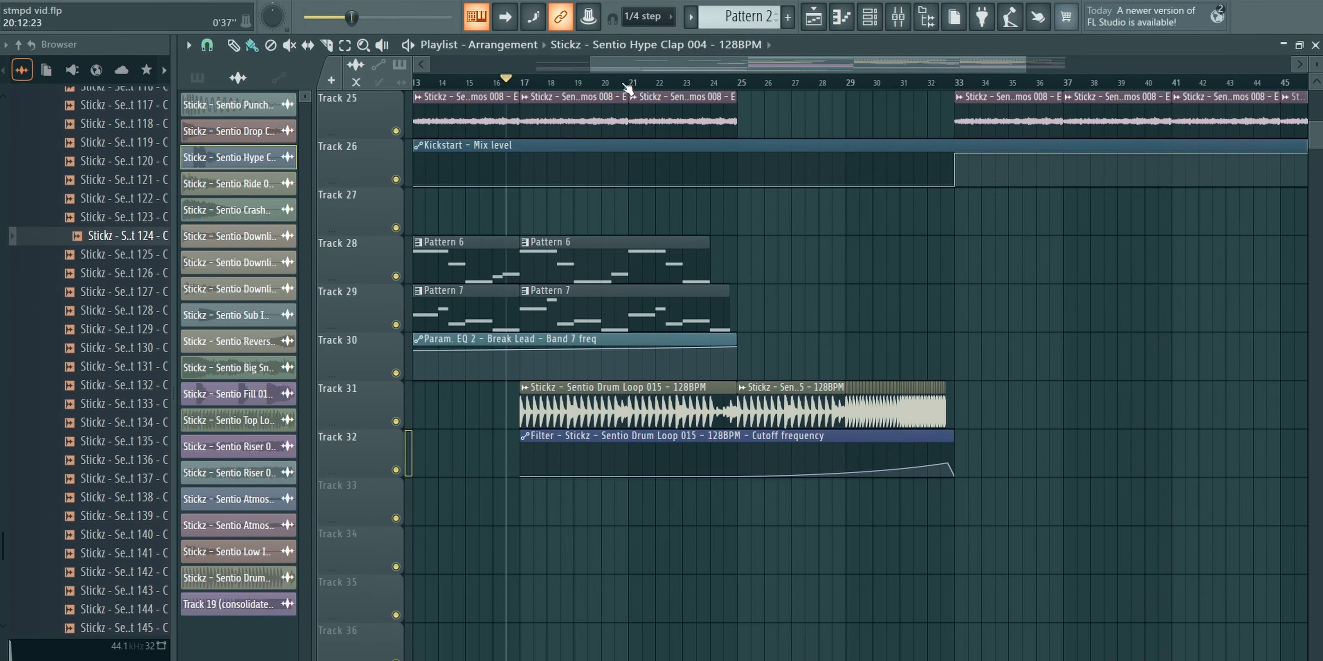
scroll(627, 88, down, 4)
double_click(628, 389)
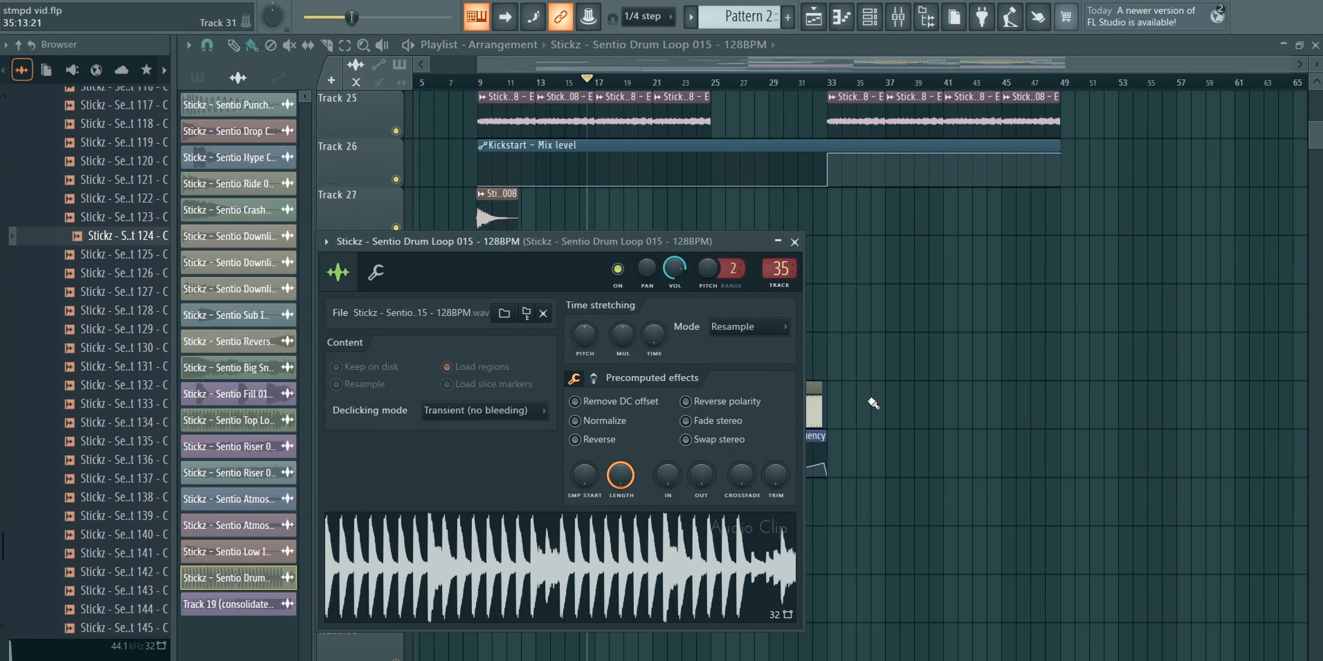
key(Escape)
Solo Track 28 with the Pattern 6 clips, insert one empty track below it and start playback
right_click(396, 287)
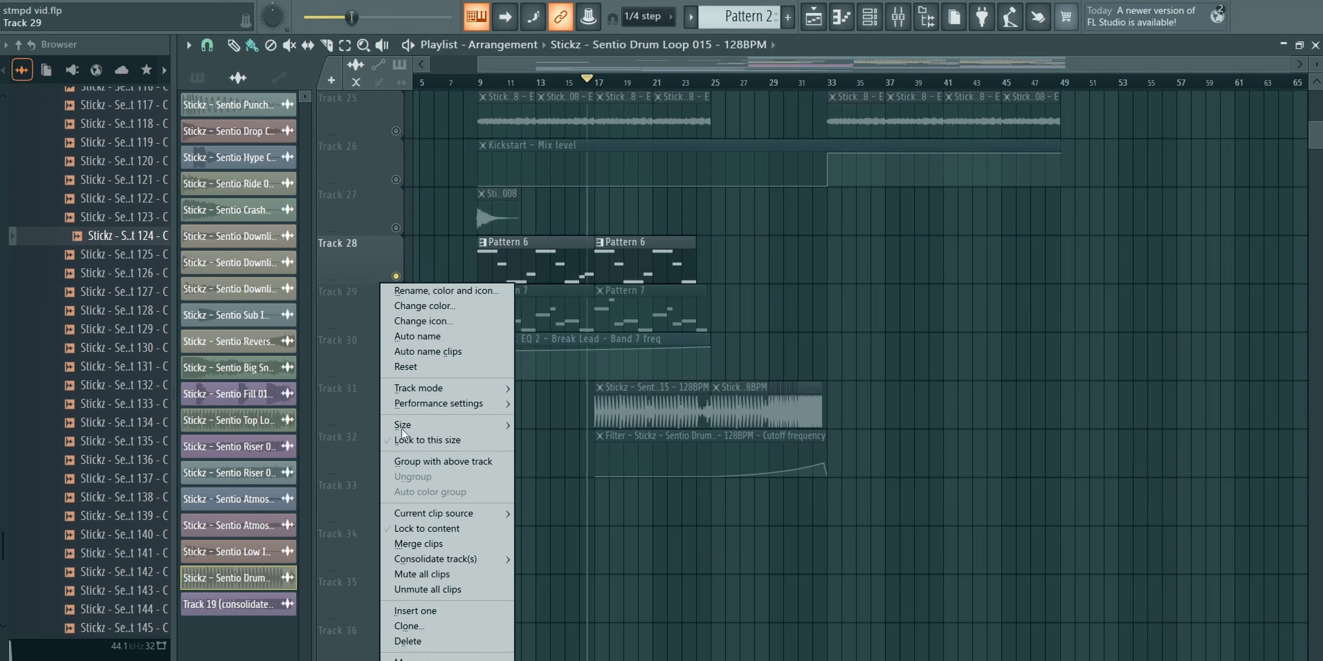
click(414, 611)
key(space)
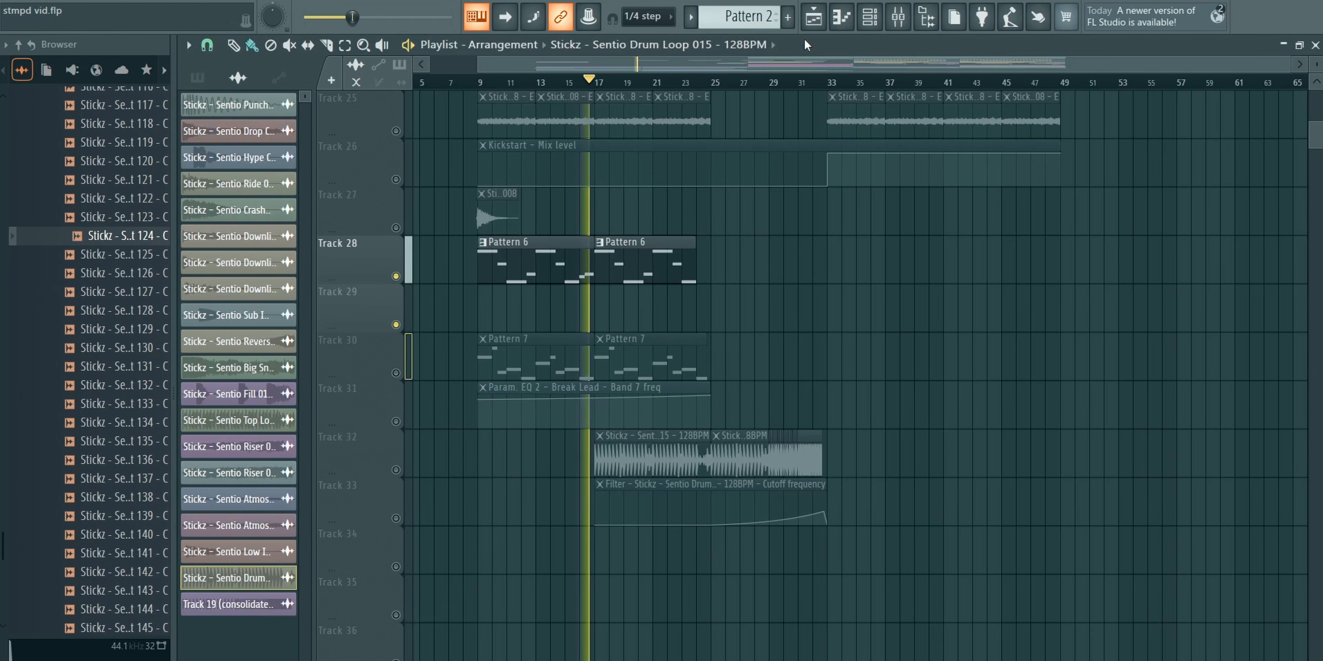
Lower the first point of the Kickstart - Mix level #2 automation on Track 29 to the minimum and end the solo
click(898, 16)
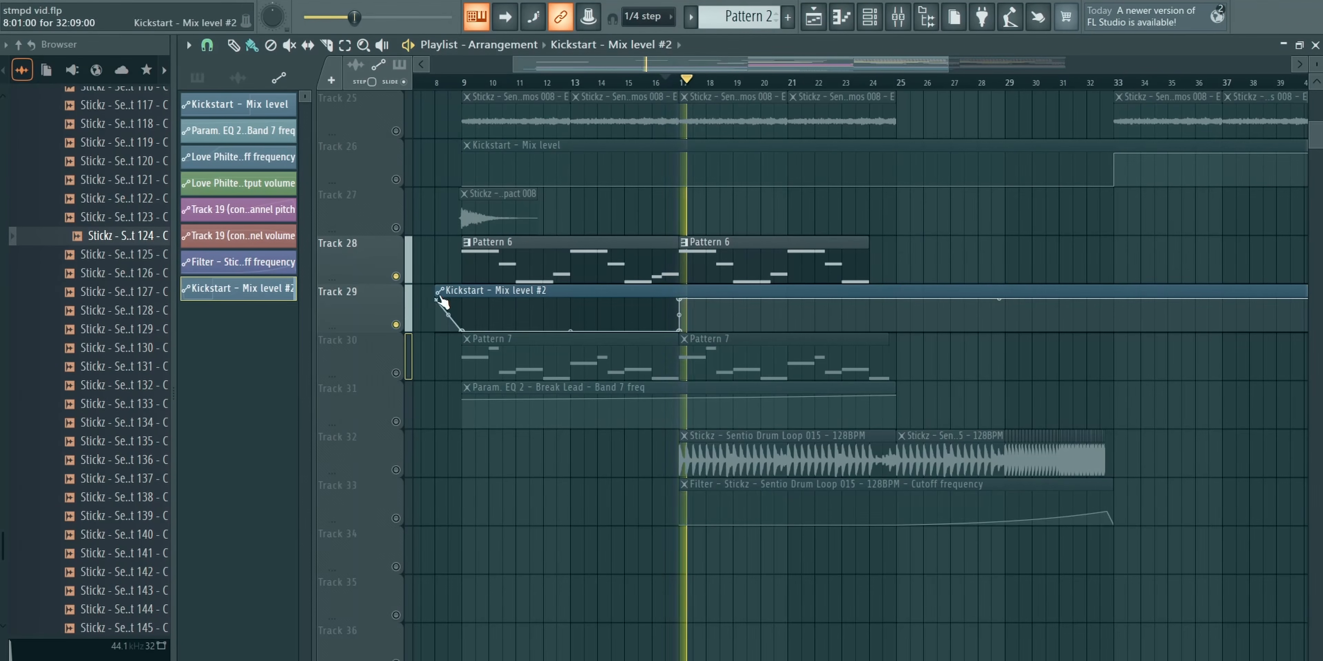
drag(438, 299, 434, 336)
right_click(396, 325)
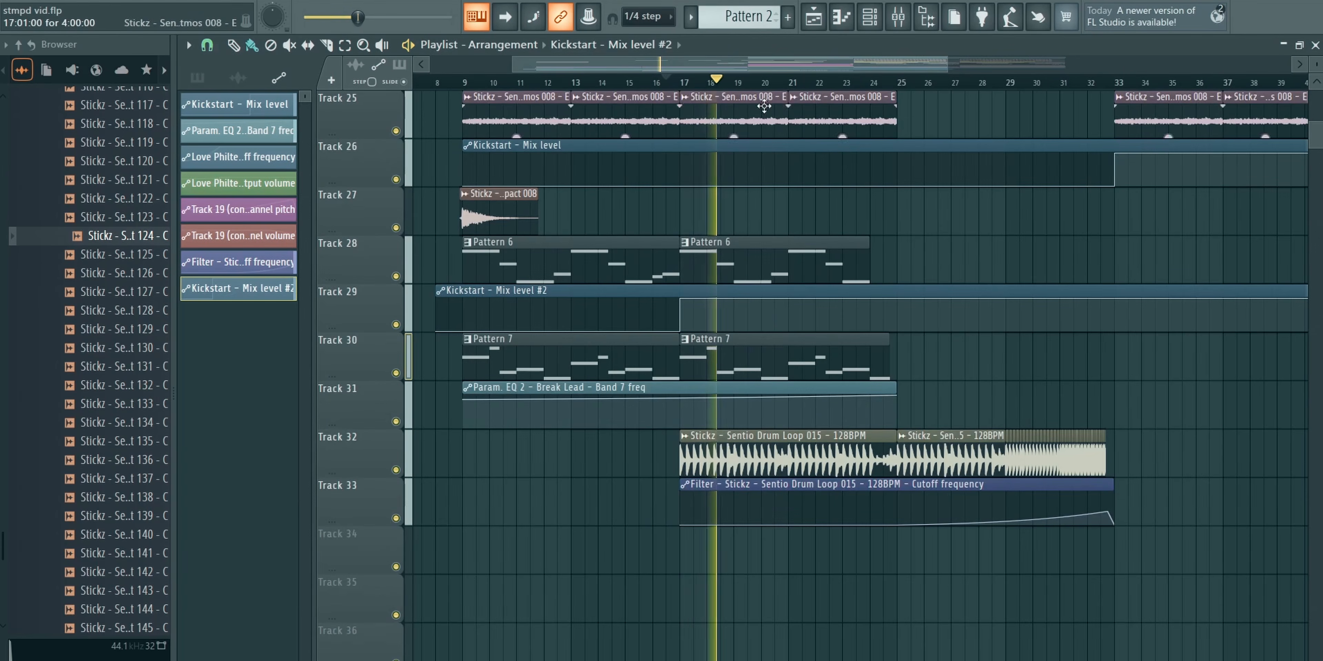
Add Kickstart to slot 9 of the Break Lead mixer track and set its mix to 75%
click(898, 17)
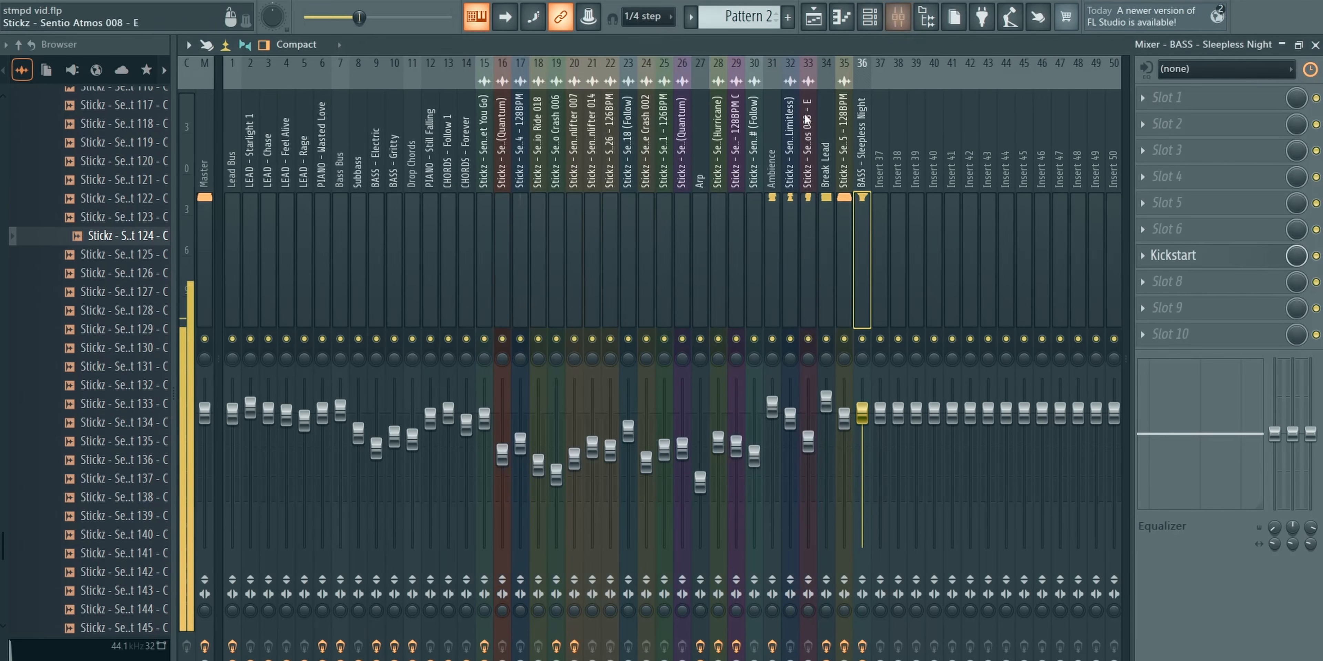
click(826, 303)
click(1167, 308)
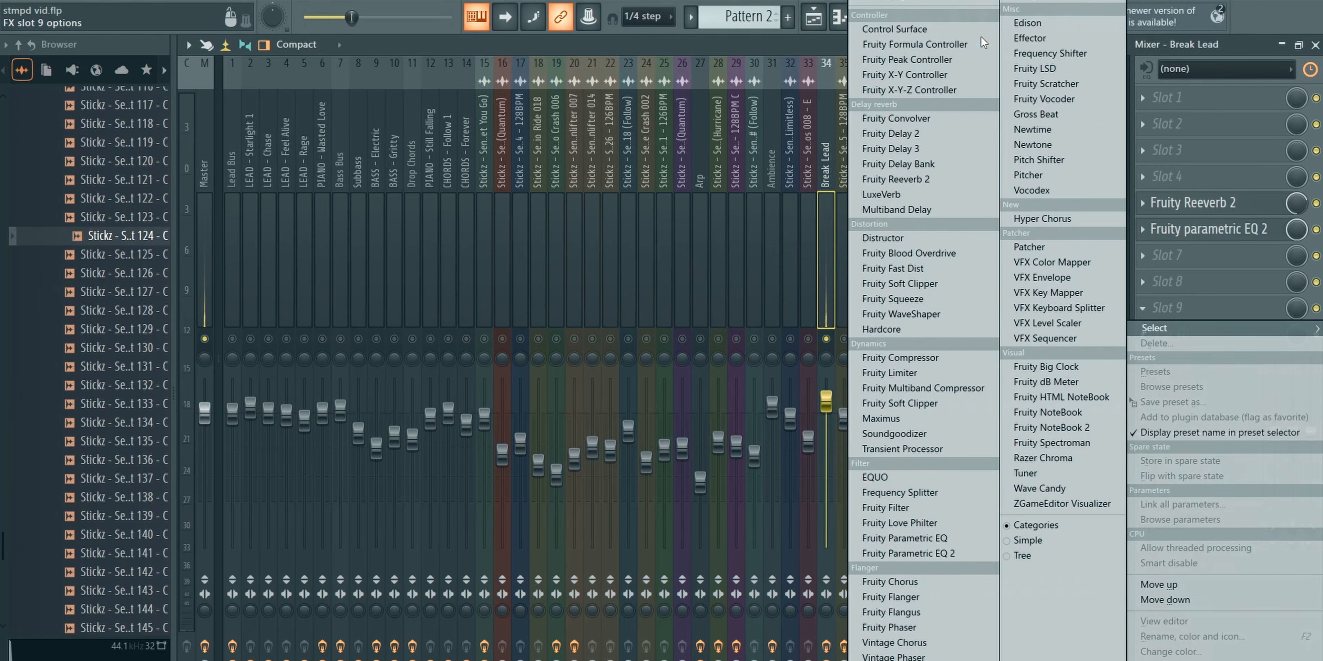
click(976, 9)
text(kic)
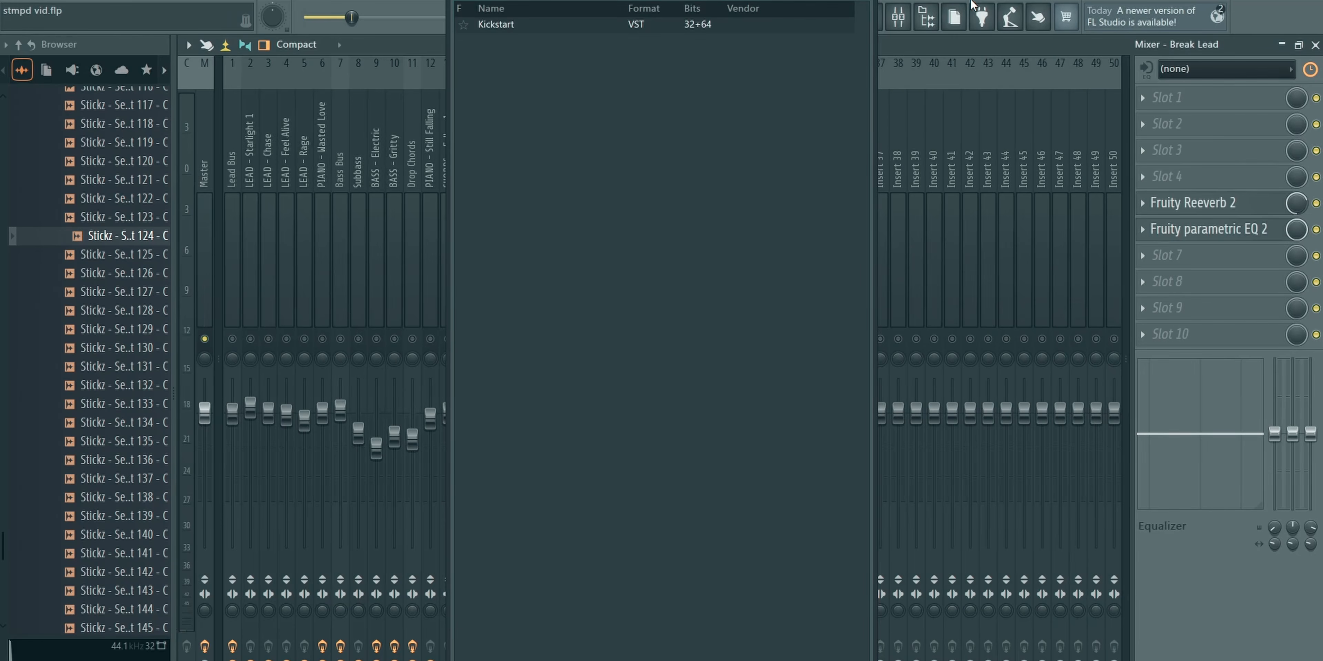
click(485, 26)
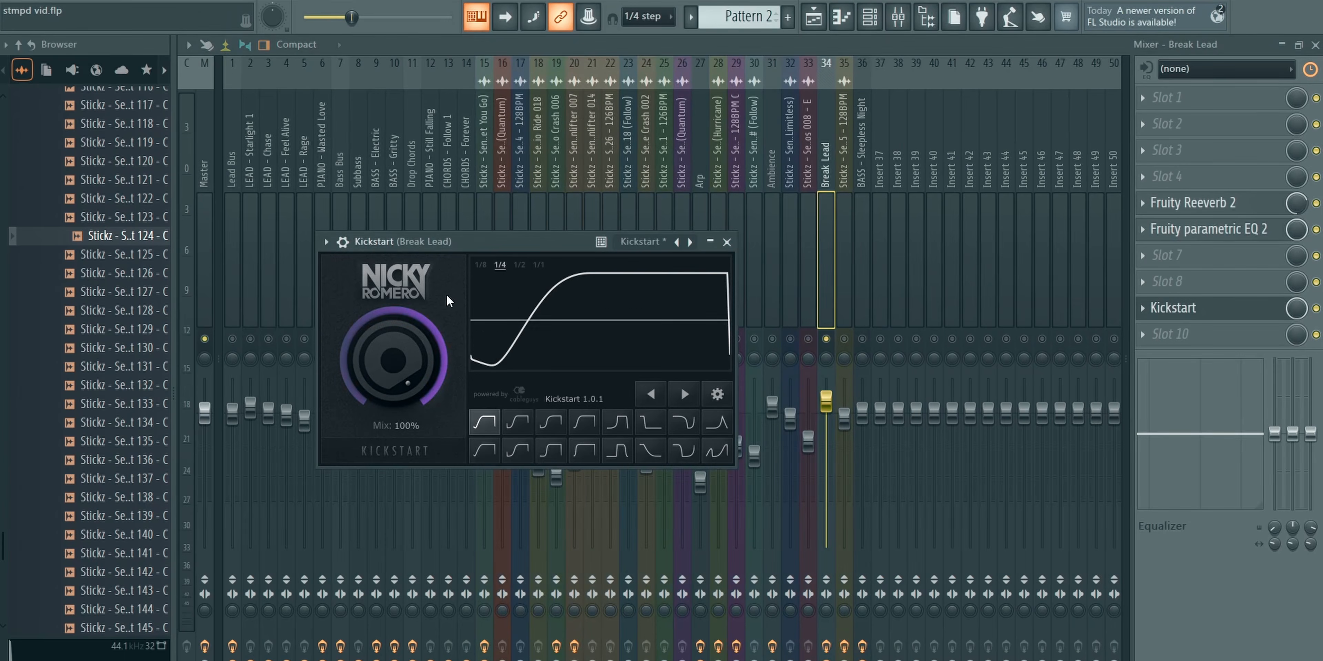
drag(393, 360, 393, 384)
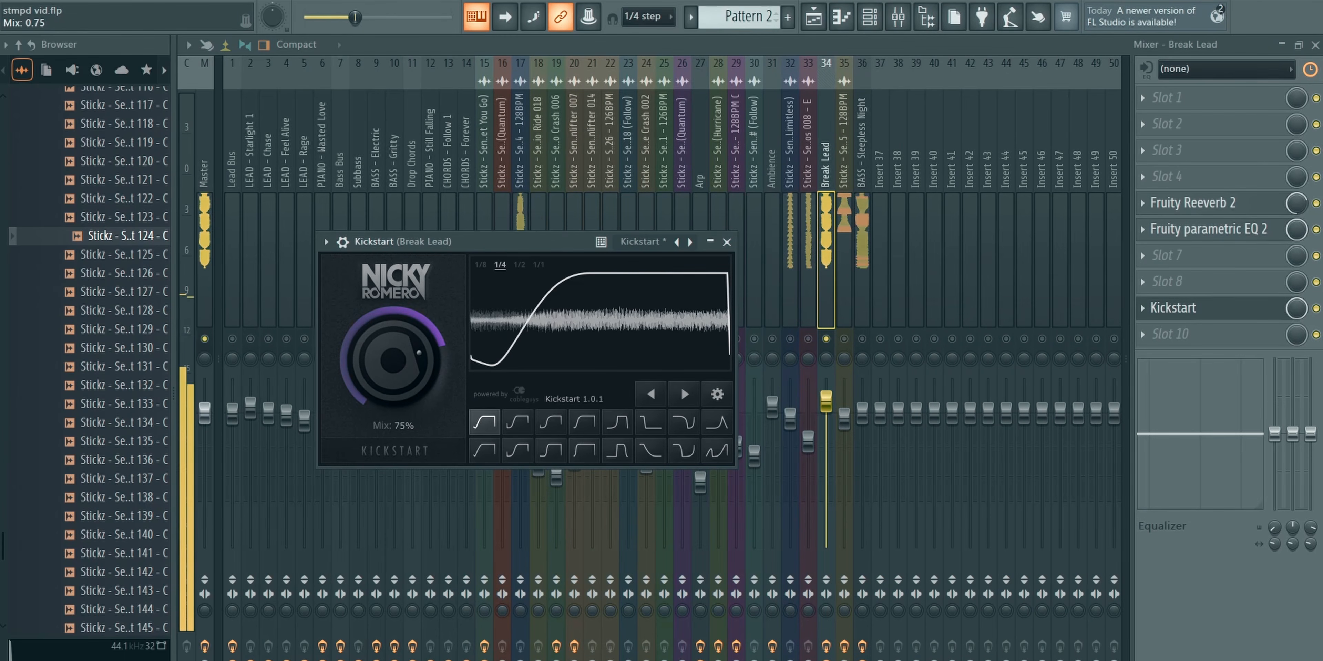
click(1231, 315)
Link the mix level of Kickstart on the Break Lead to the Kickstart - Mix level #2 automation and stop playback
right_click(1297, 312)
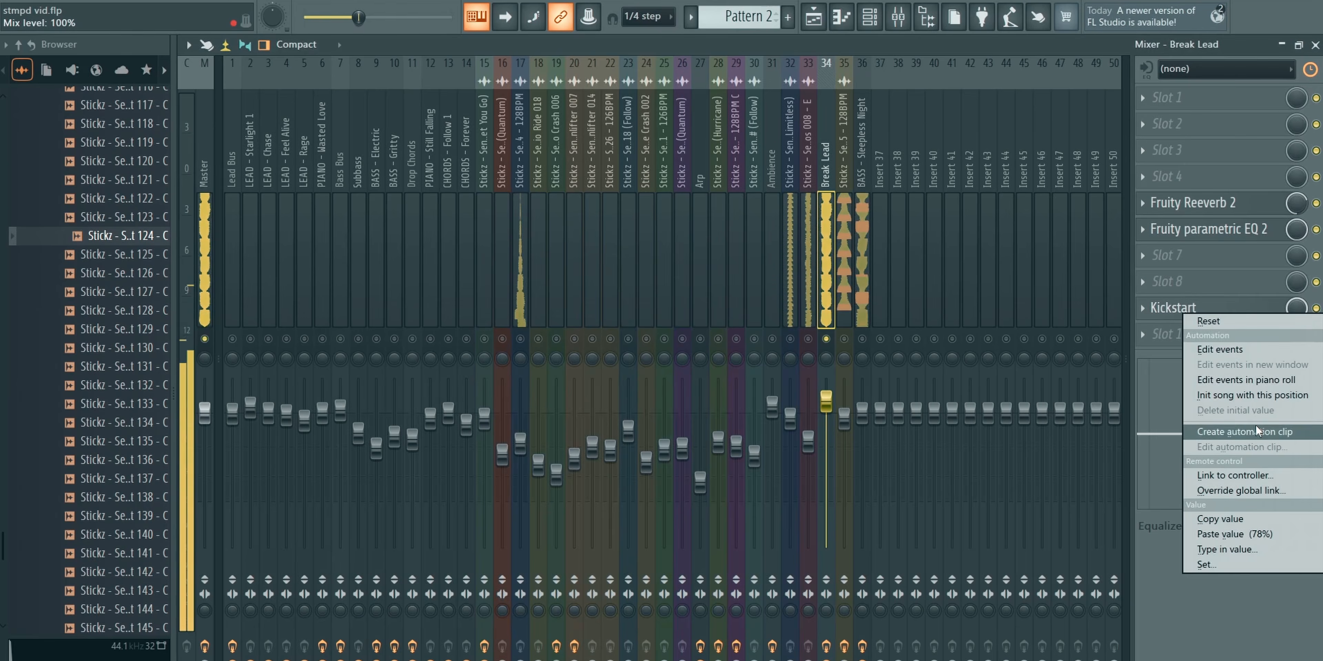
click(1227, 476)
click(713, 339)
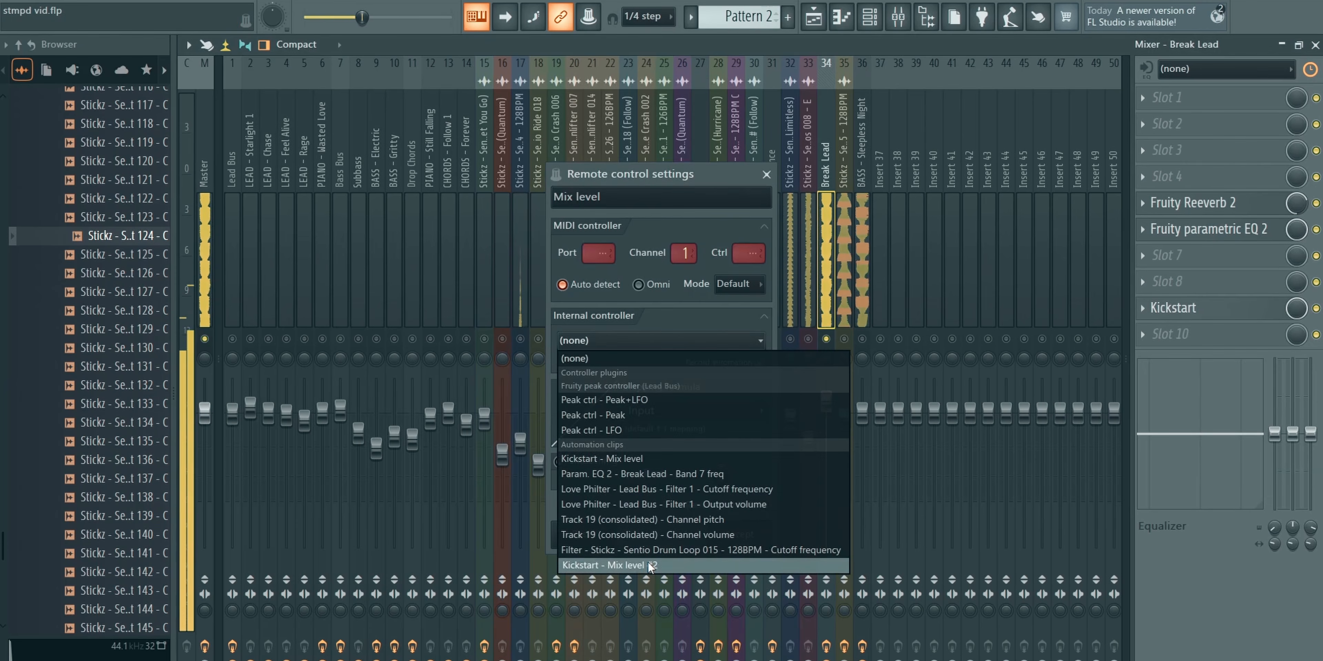
click(616, 458)
click(738, 534)
key(F5)
key(space)
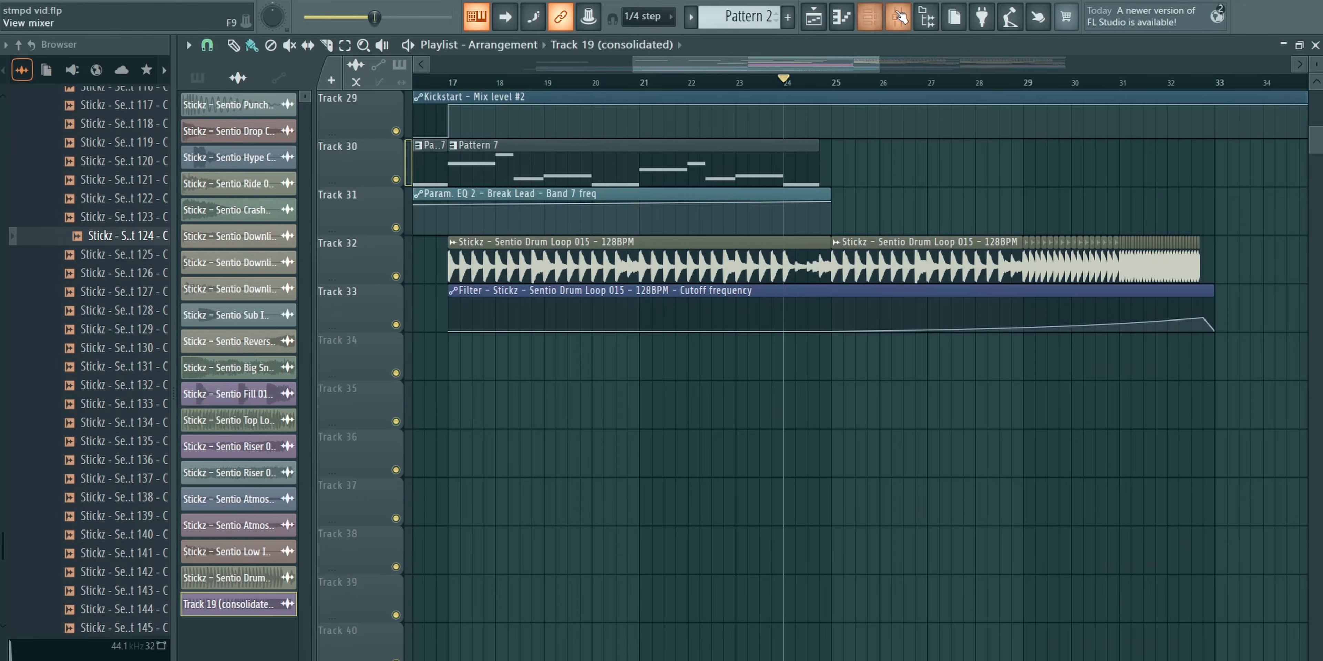
Add Gross Beat to slot 8 of the Break Lead mixer track and choose the Slw Dn Gate volume preset
click(899, 15)
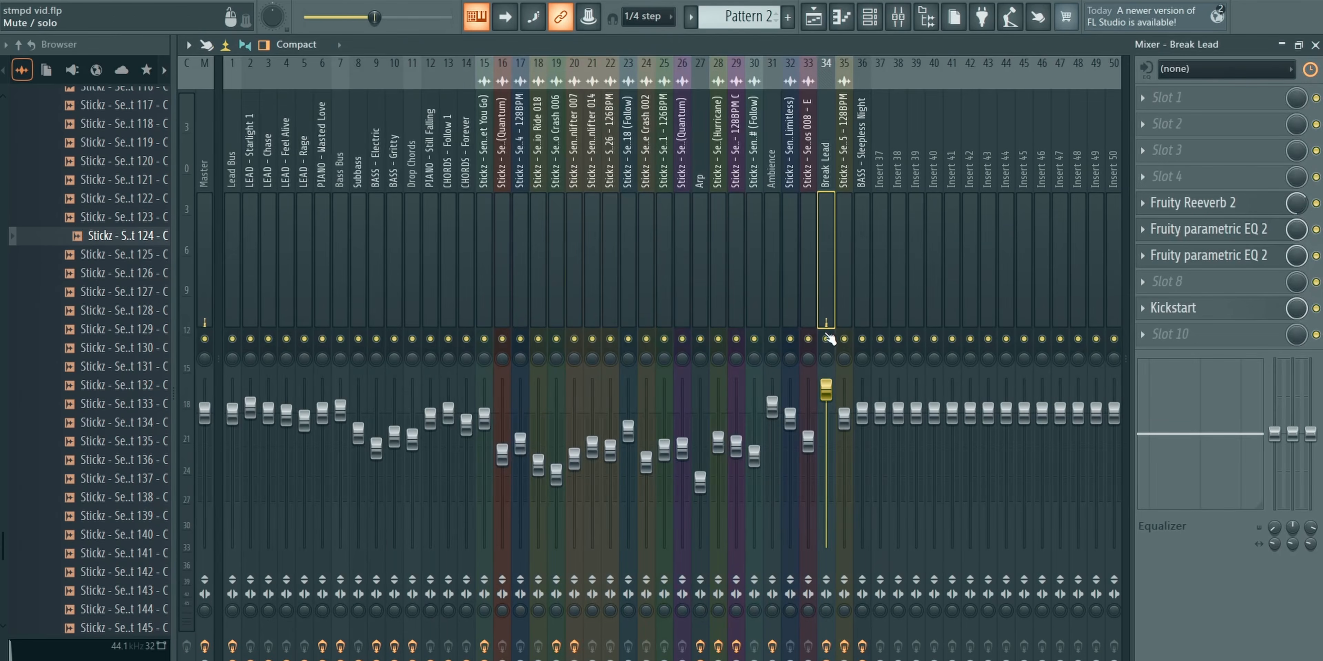
click(1186, 282)
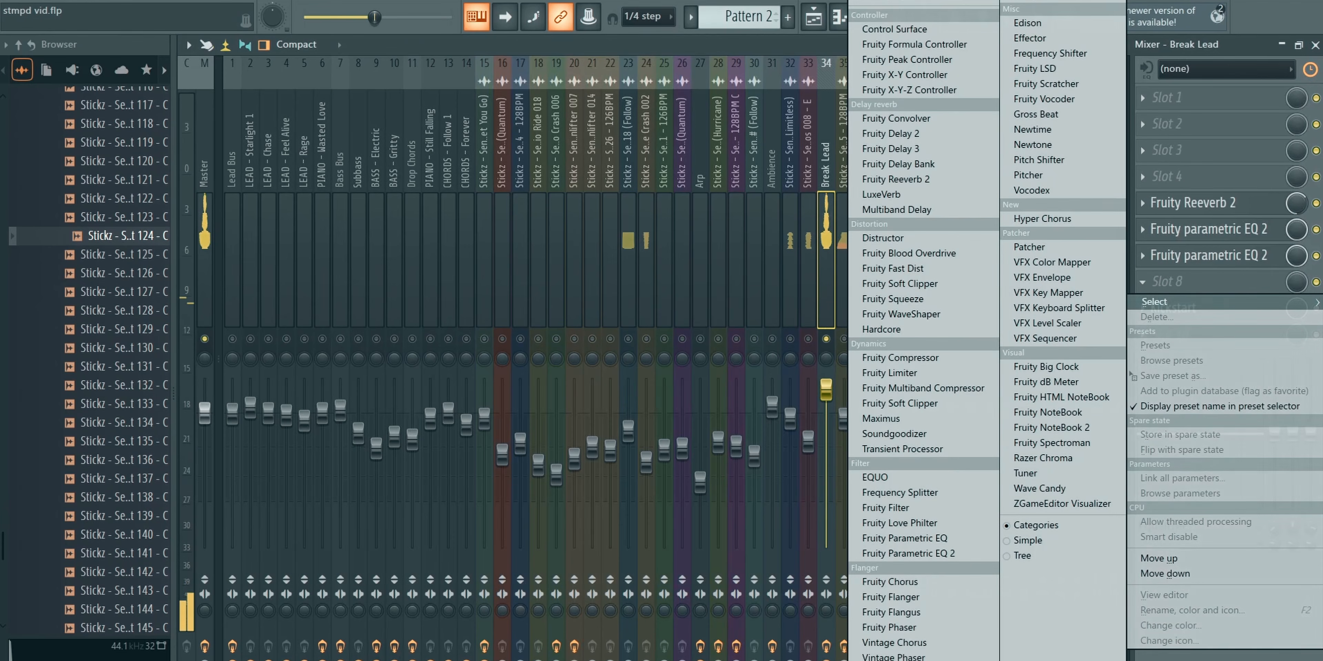
click(1035, 114)
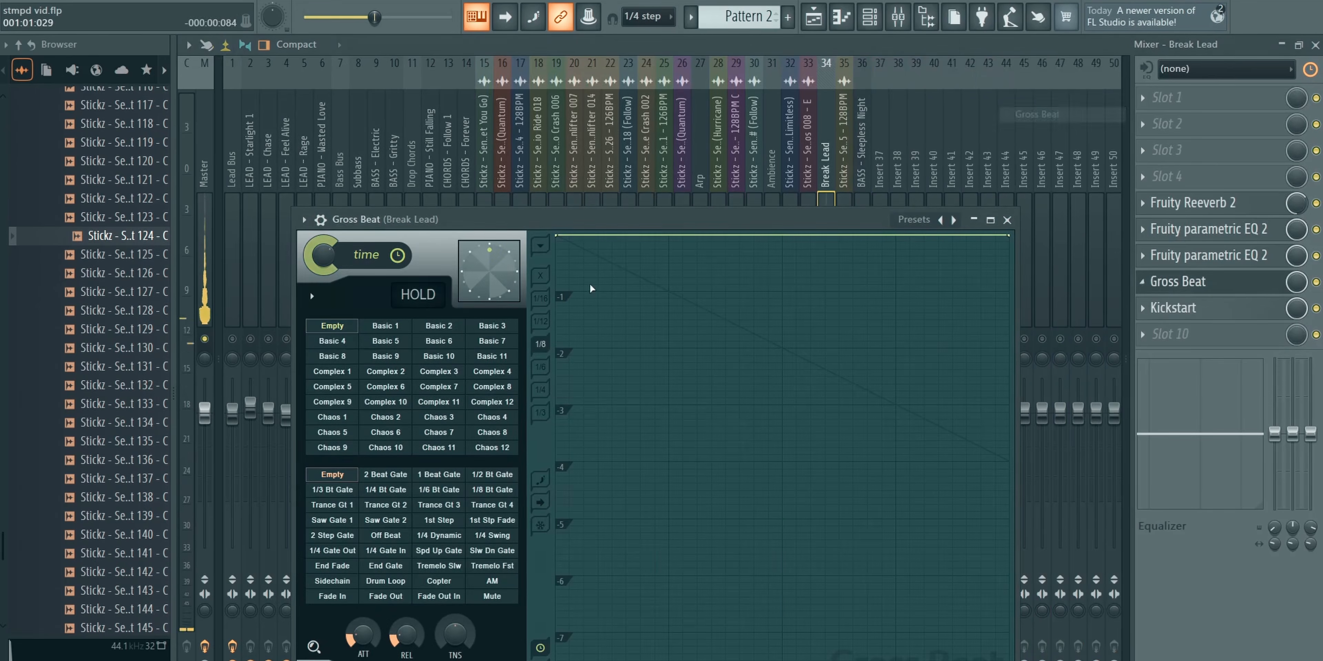
click(438, 551)
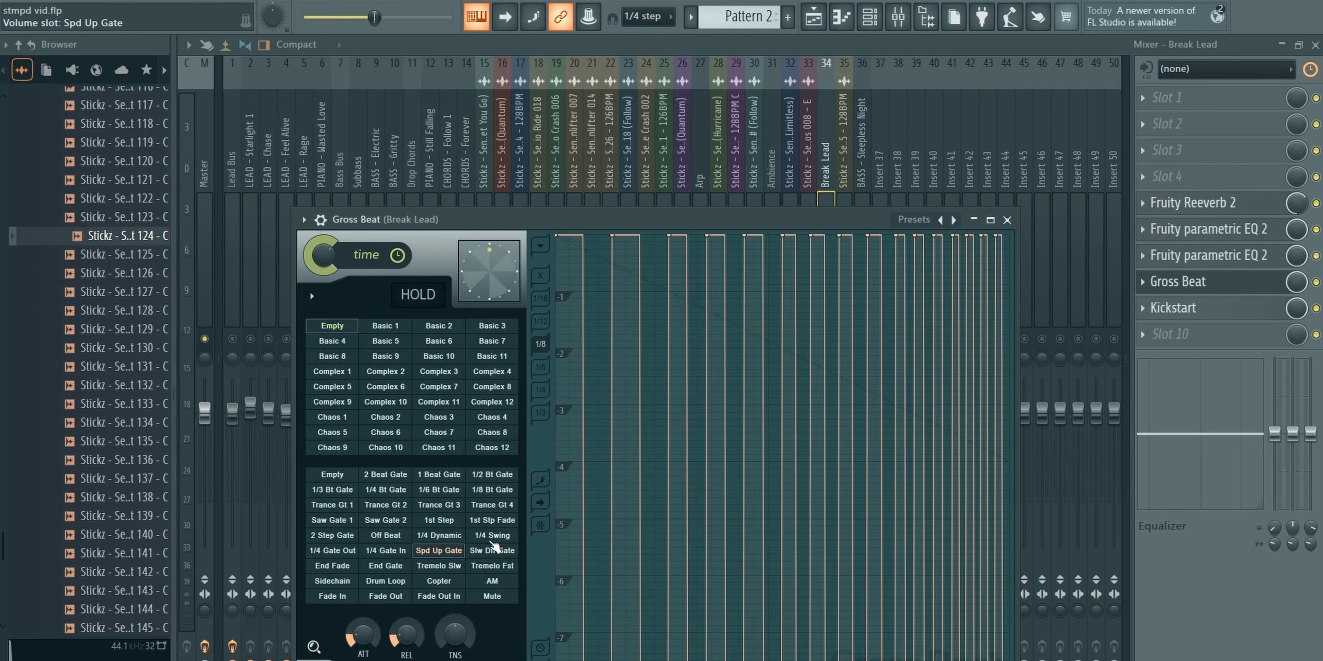
click(492, 550)
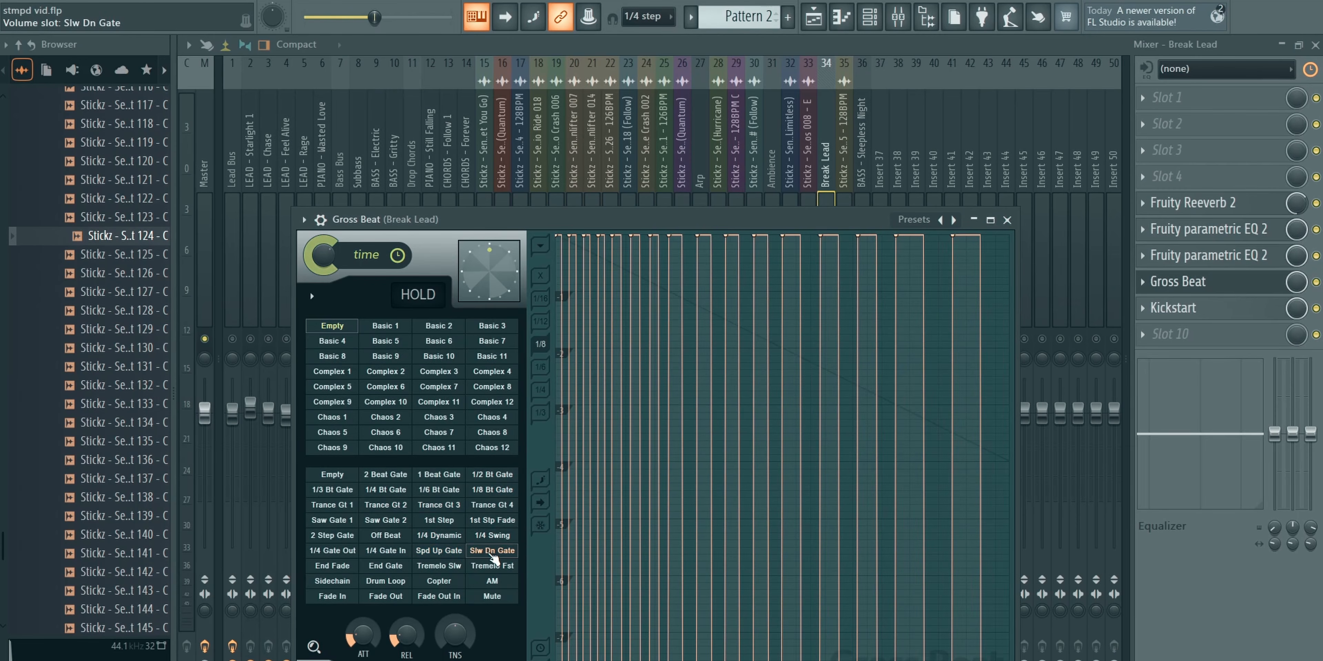
Lower Gross Beat's attack and release to the minimum and automate its volume mix over bar 24 on Track 34
right_click(393, 630)
click(403, 563)
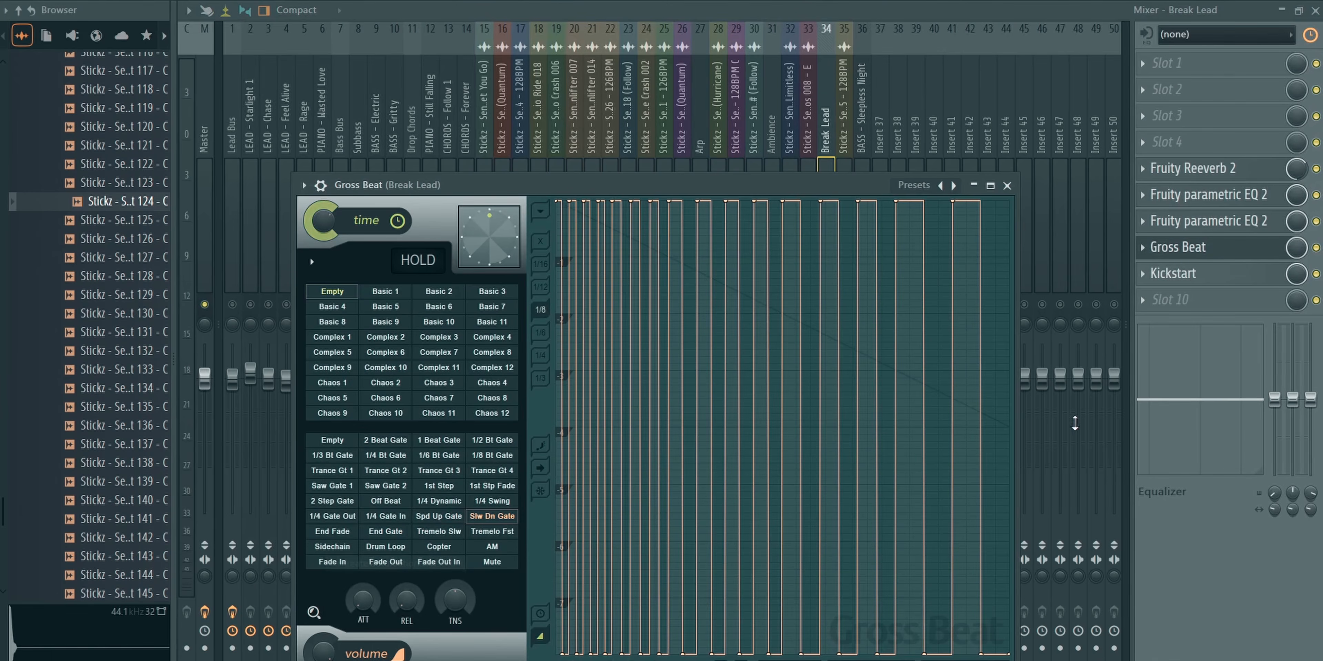
click(1254, 249)
click(1316, 10)
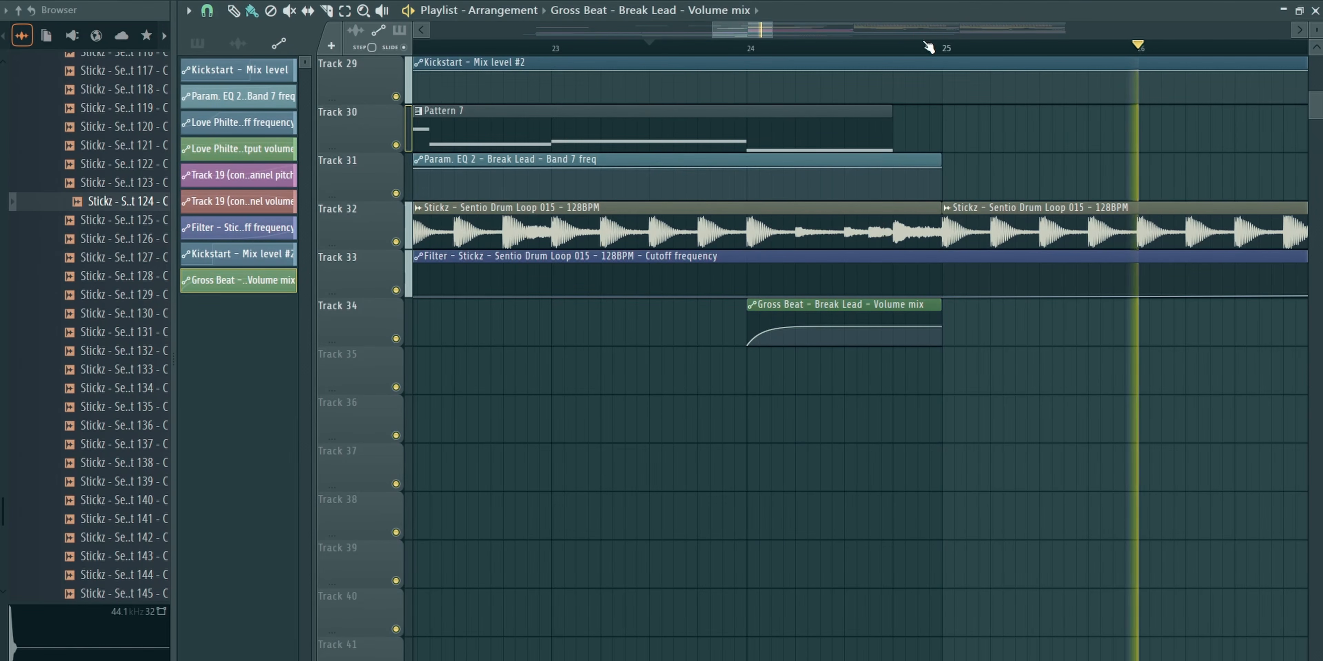
scroll(929, 47, down, 6)
key(space)
scroll(929, 47, down, 3)
scroll(939, 256, up, 3)
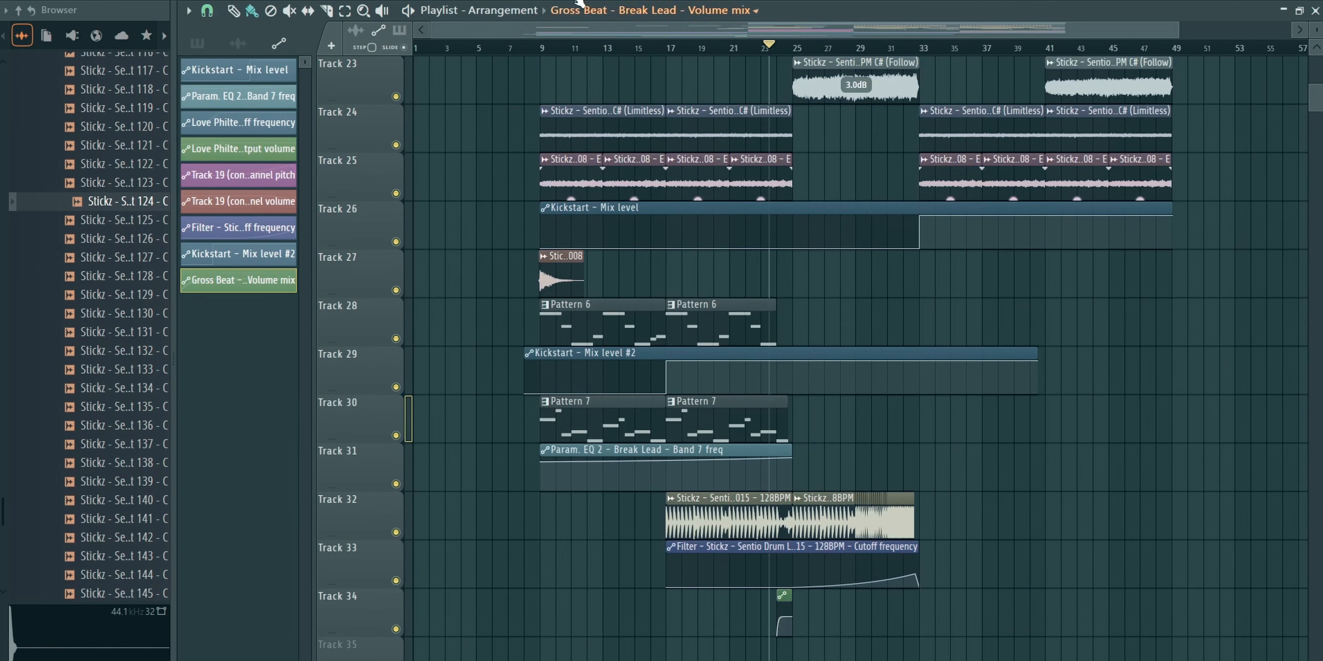
Create Master automation clips for the volume of a Fruity Balance added in slot 2 and the intensity of Endless Smile 64
key(F9)
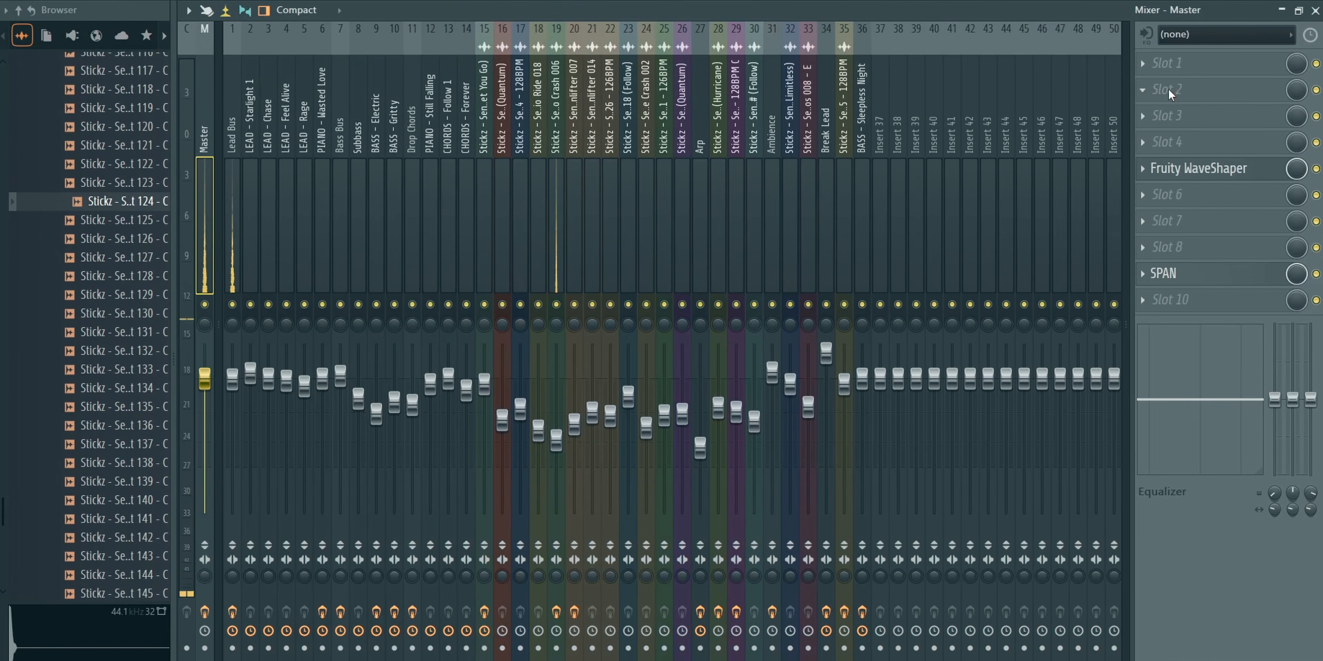
click(1168, 89)
click(890, 652)
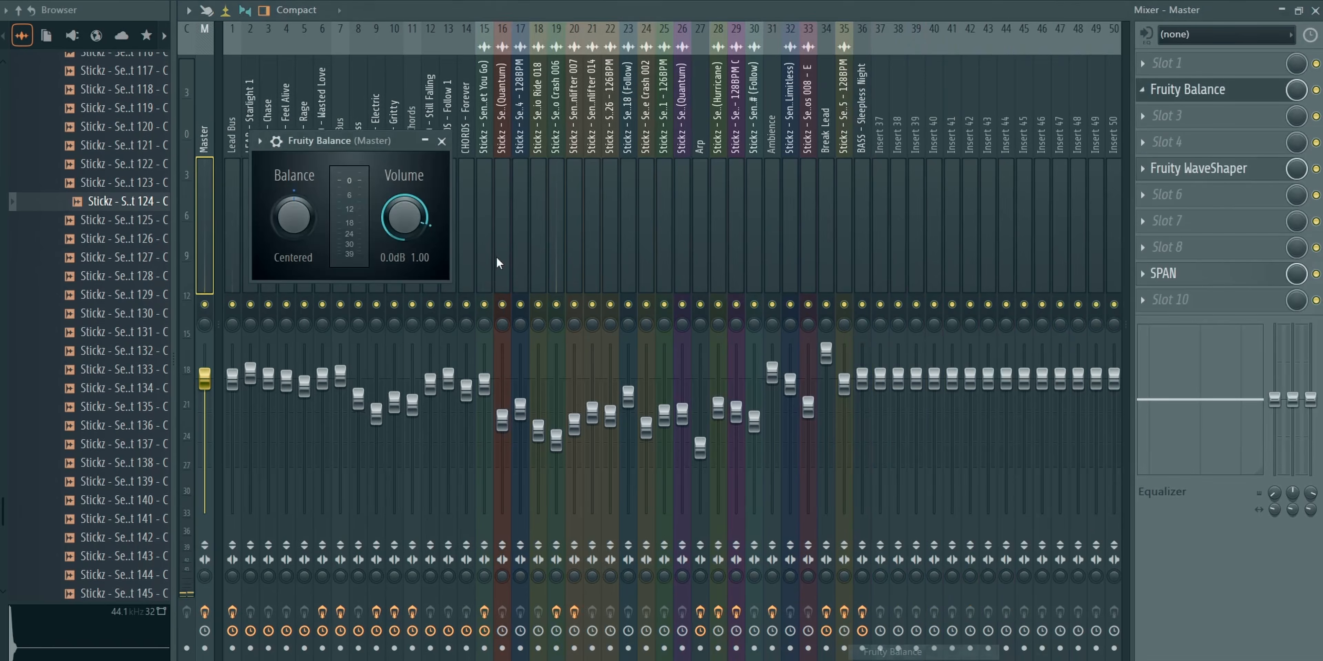
right_click(405, 225)
click(440, 339)
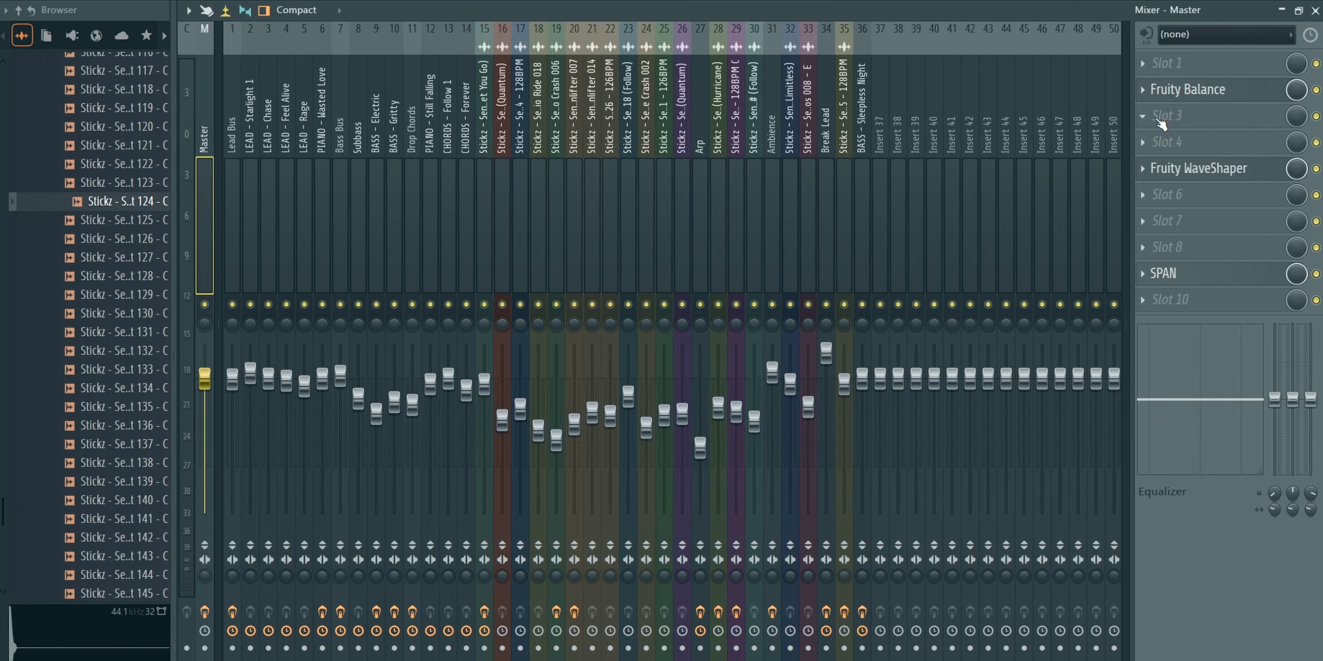
key(F5)
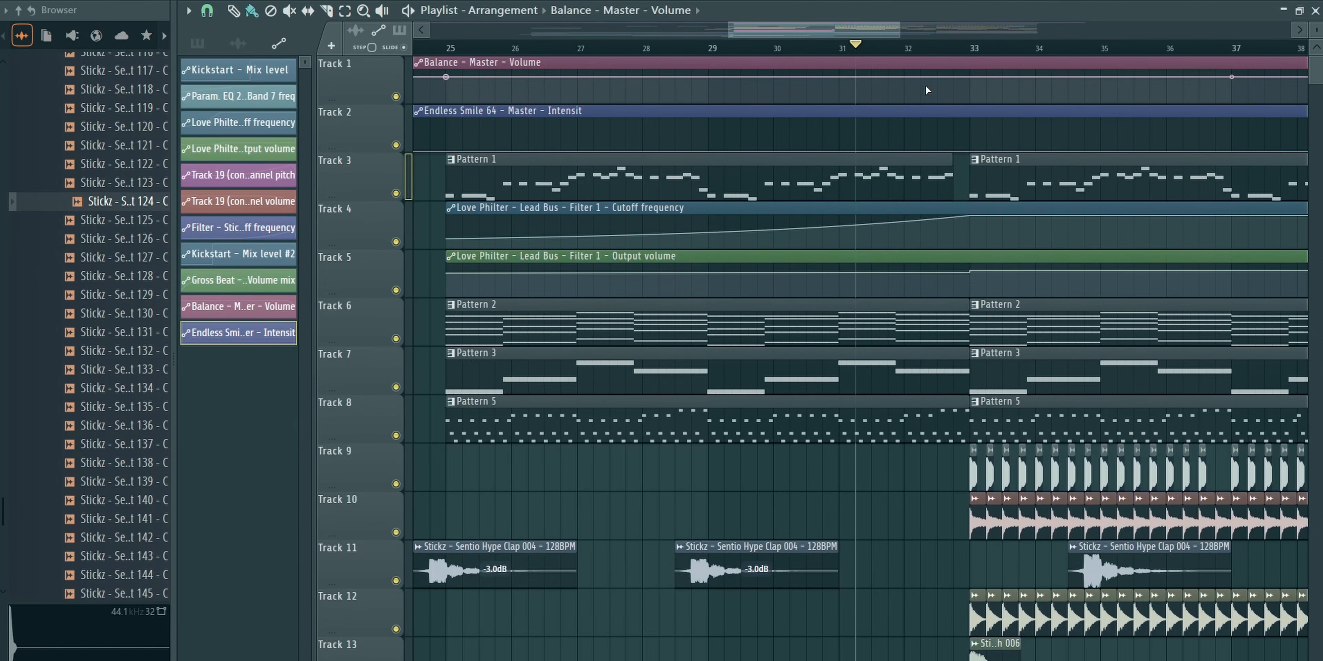
Add two points to the Balance - Master - Volume automation: 0.75 just before bar 33 and the copied 80% at bar 33
click(937, 79)
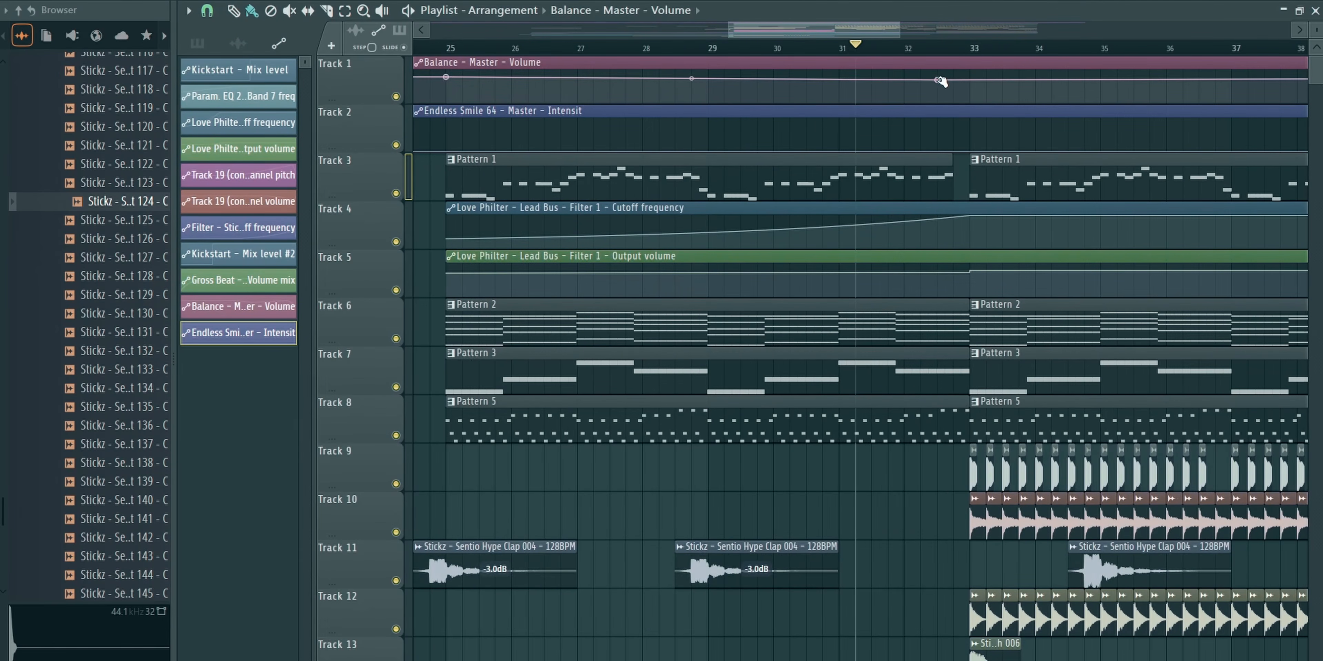
right_click(941, 81)
click(968, 369)
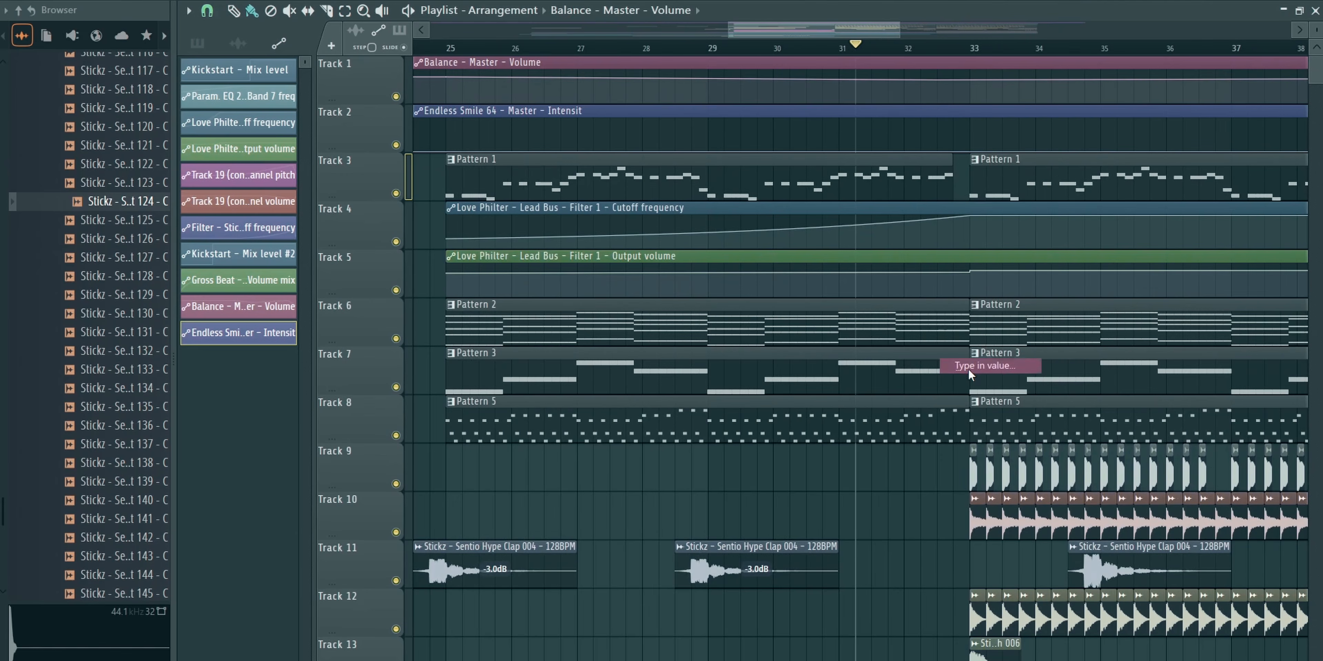
text(0.75)
key(Return)
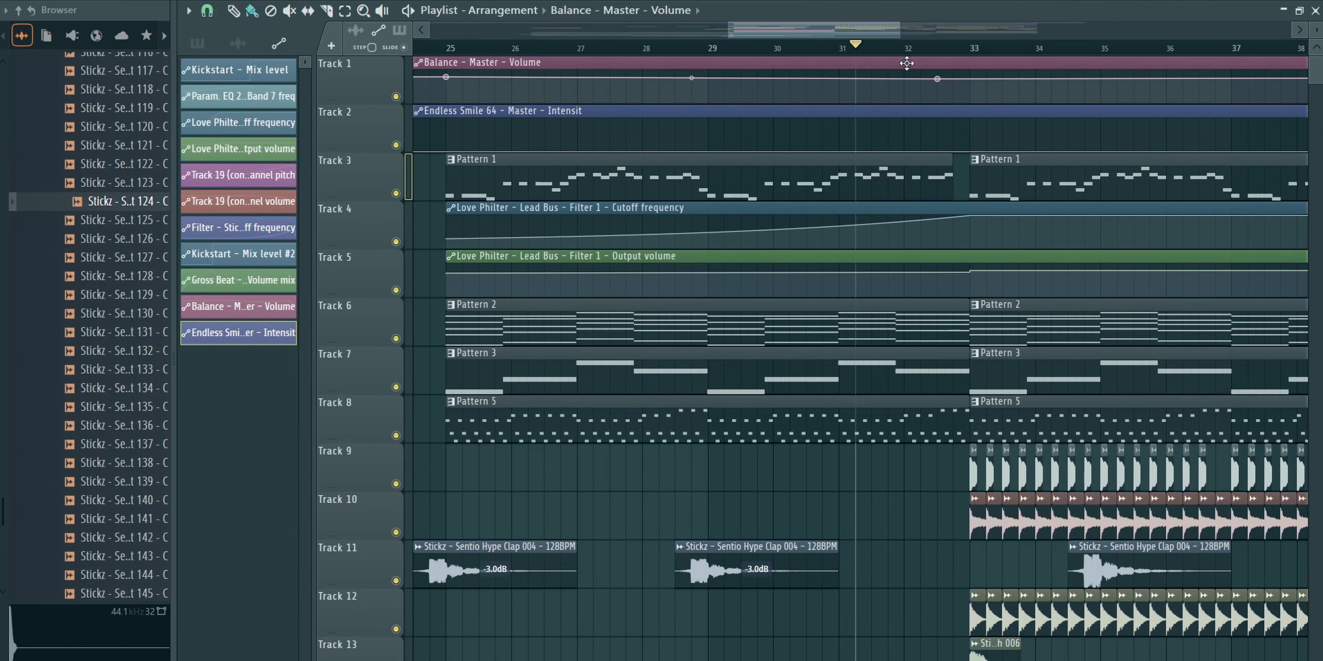
click(971, 81)
right_click(971, 81)
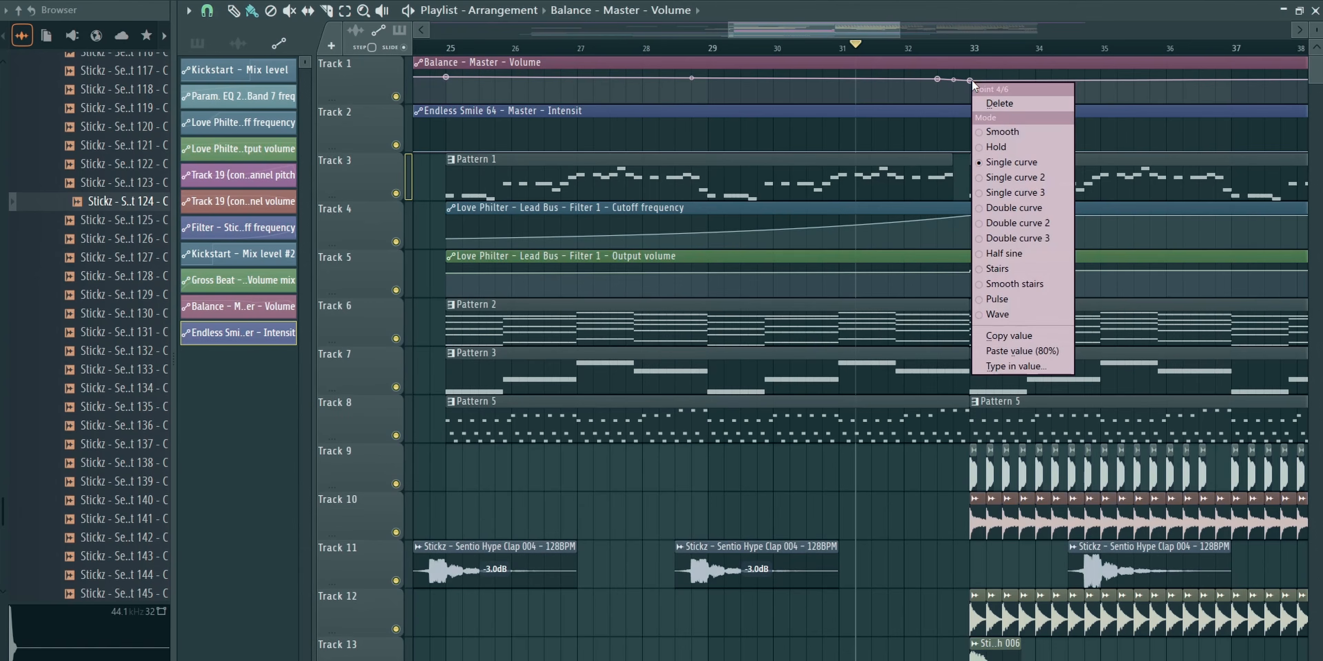
click(1032, 357)
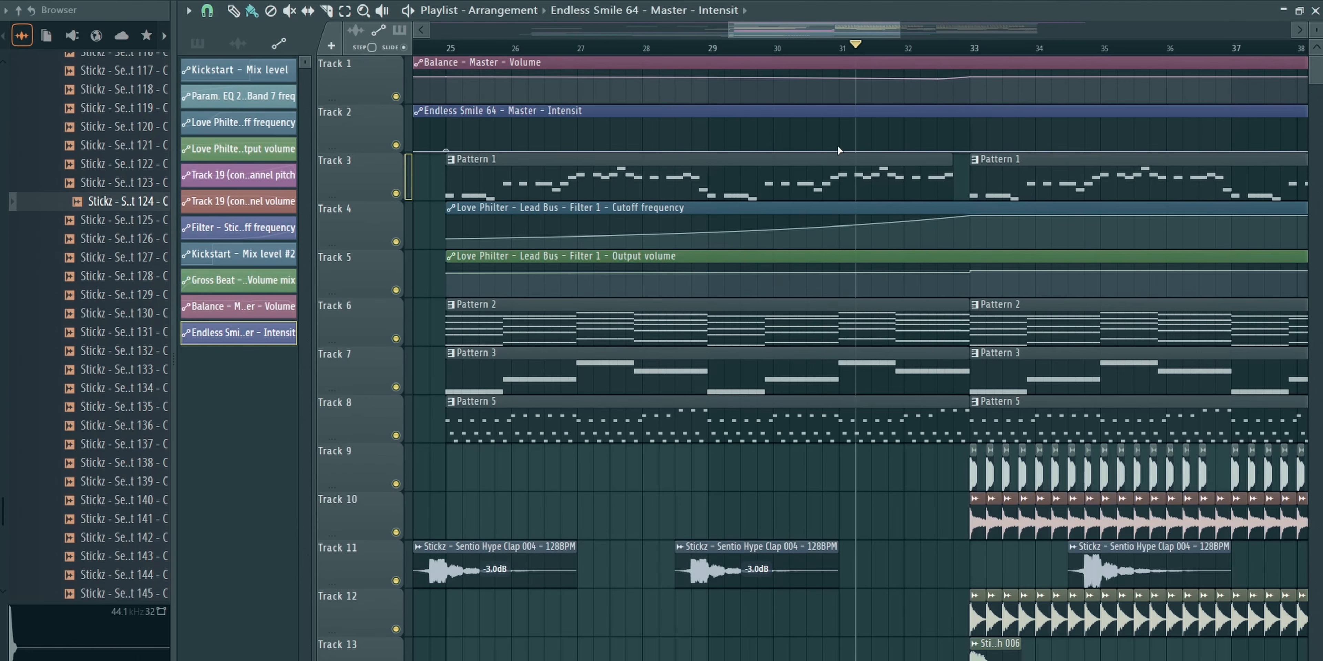
Shape the Endless Smile 64 intensity automation to rise from bar 25 to a low peak just before bar 33
right_click(959, 140)
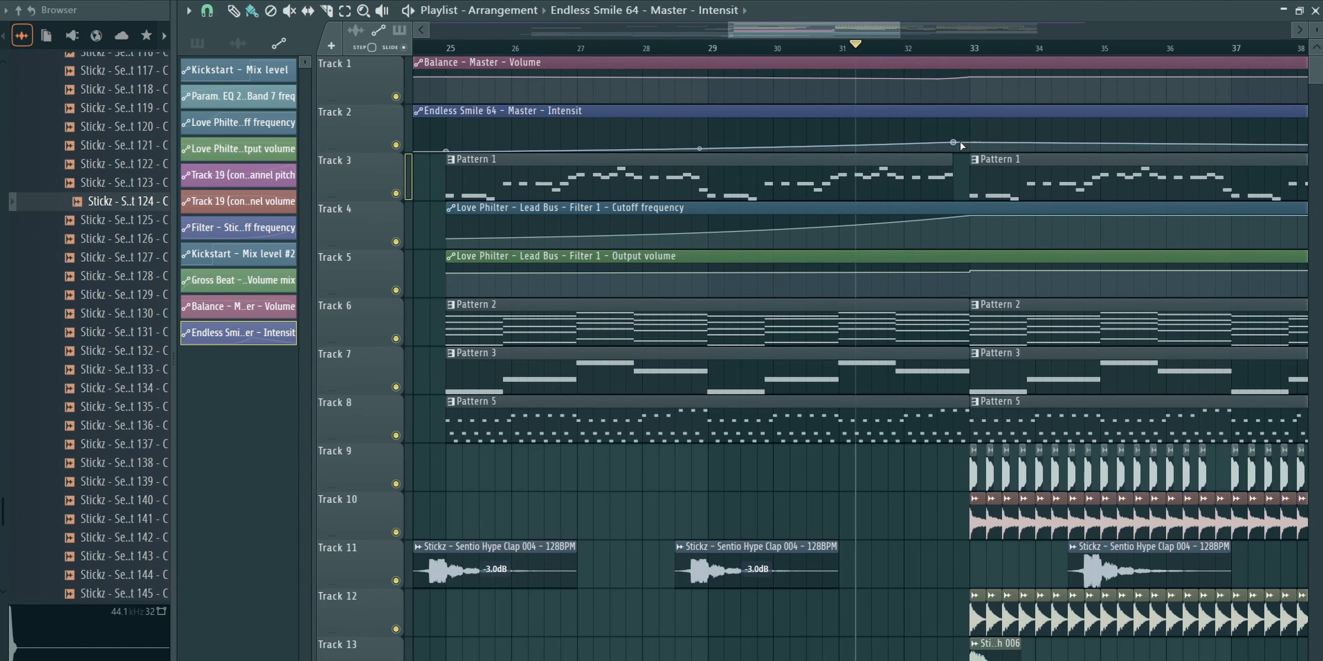
drag(961, 143, 933, 144)
right_click(936, 143)
click(969, 414)
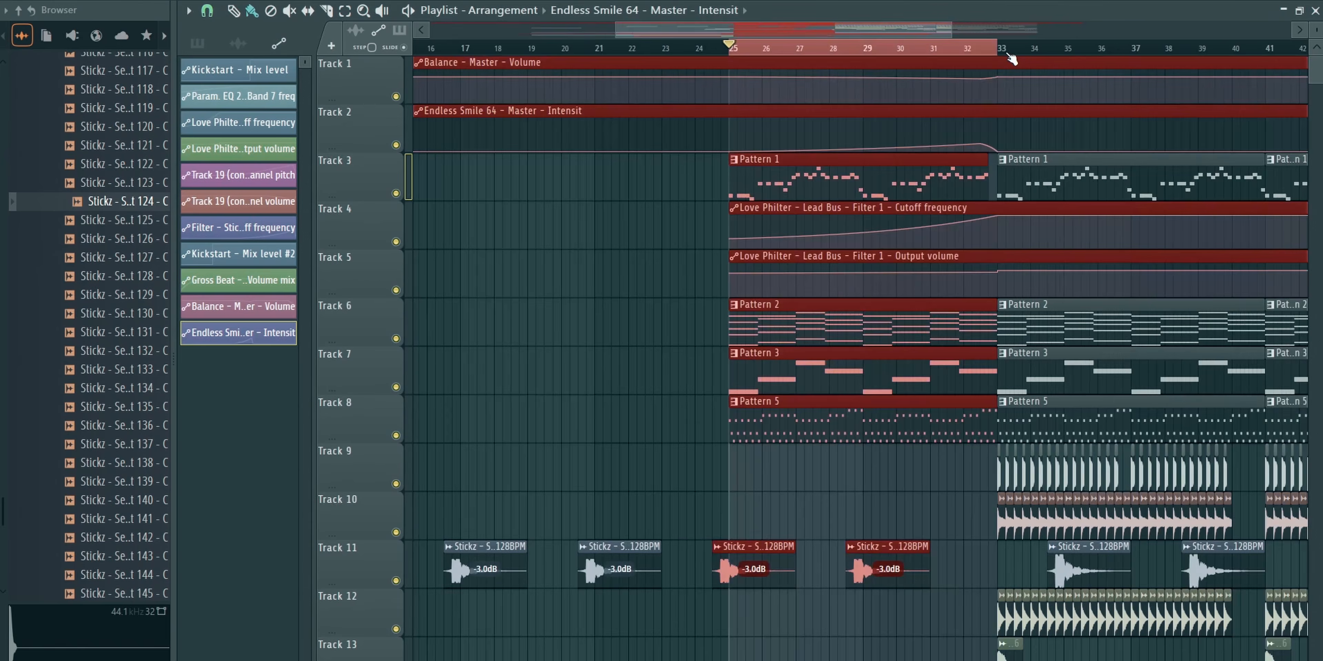
Insert one empty track directly above the Pattern 5 clips on Track 8
scroll(893, 149, down, 4)
right_click(346, 405)
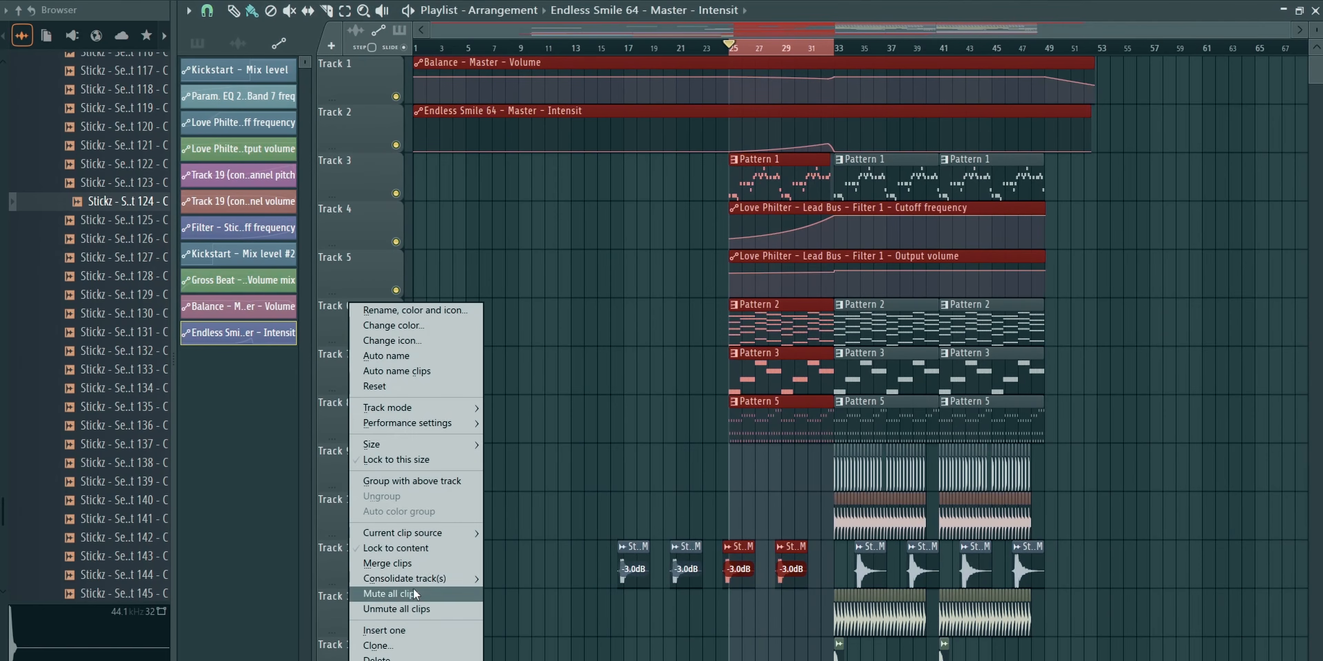
click(422, 631)
Add Fruity Balance to slot 7 of the Subbass mixer track and automate its volume on Track 8 over bars 25 to 33
key(F9)
click(360, 221)
click(1176, 224)
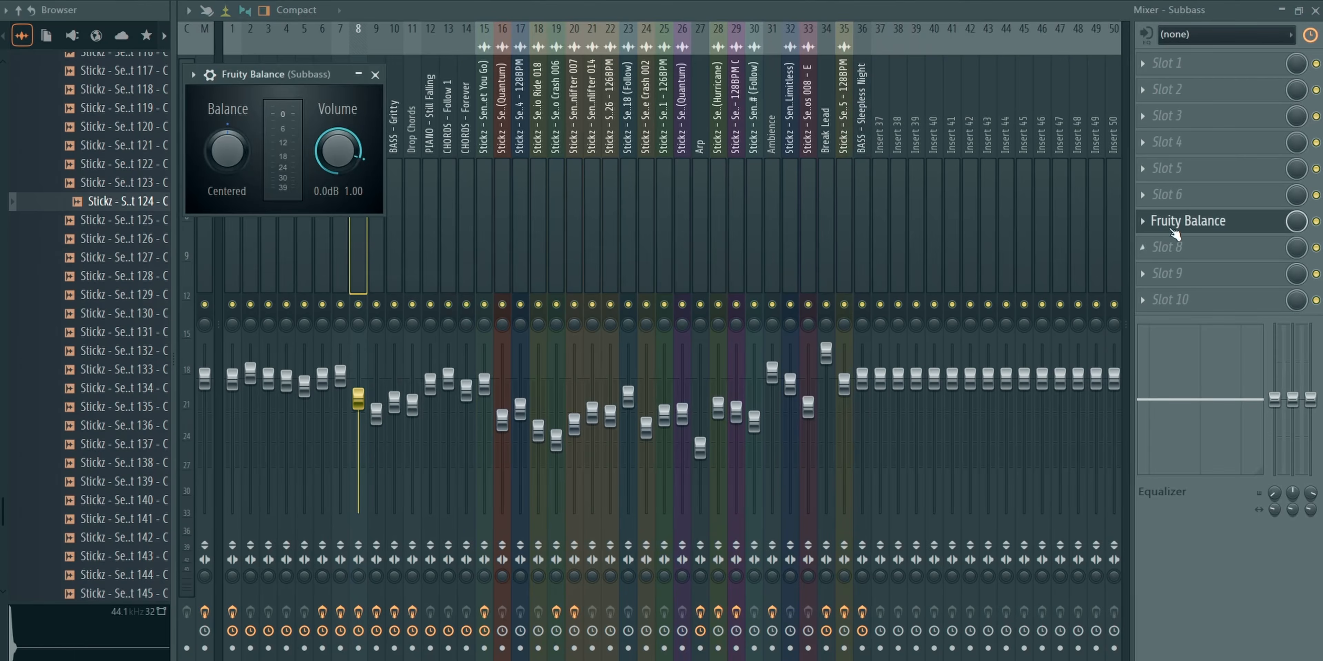
click(1171, 228)
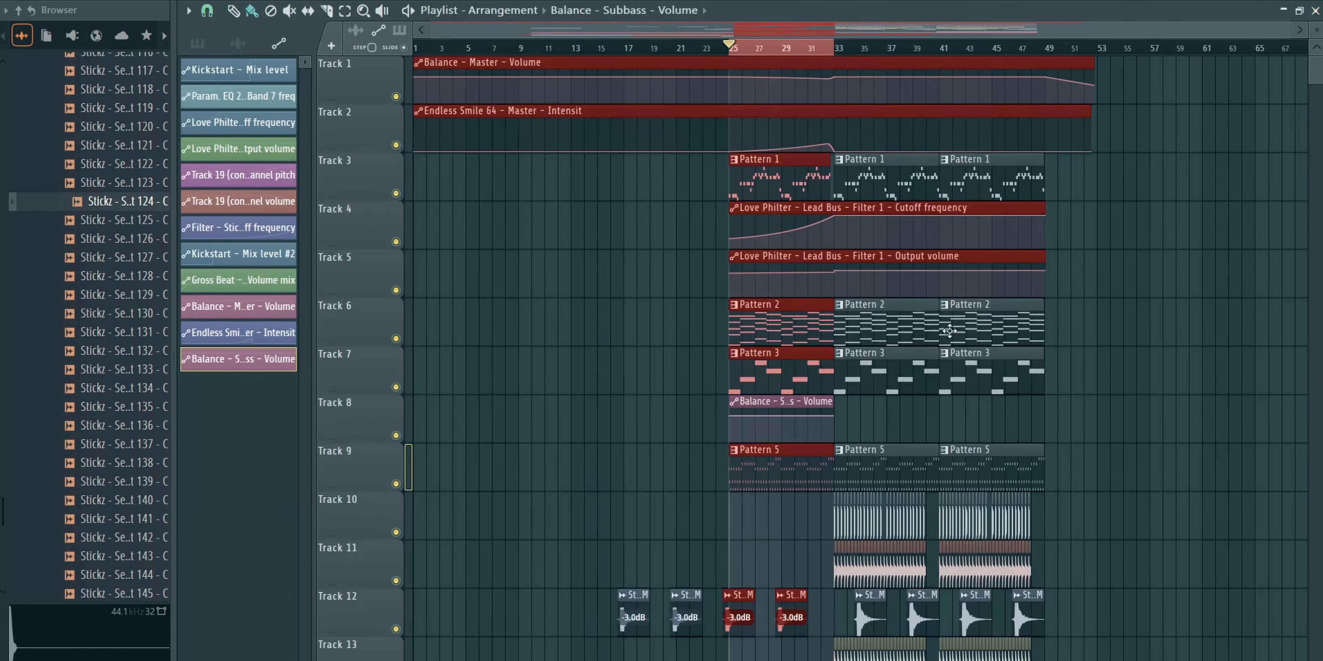
Curve the Balance - Subbass - Volume automation down to the minimum just before bar 33, raise it again at bar 33 and play the section
scroll(764, 282, down, 3)
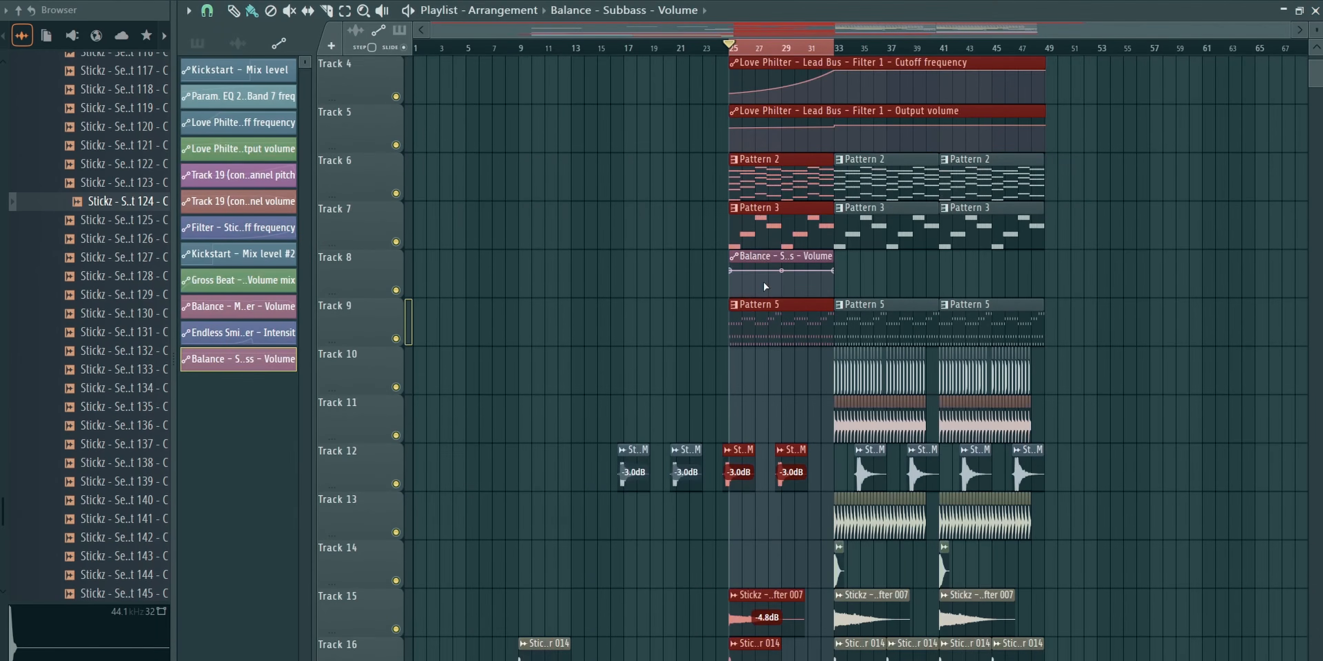
ctrl+scroll(864, 311, up, 3)
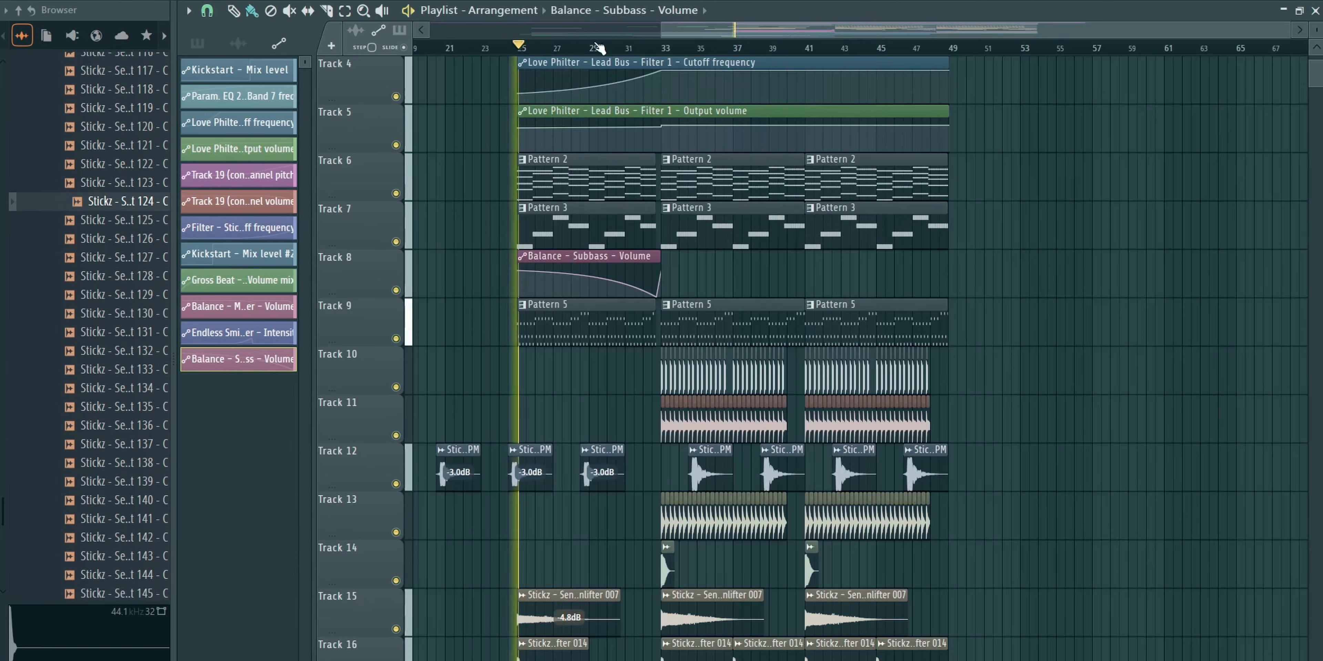
scroll(595, 53, up, 3)
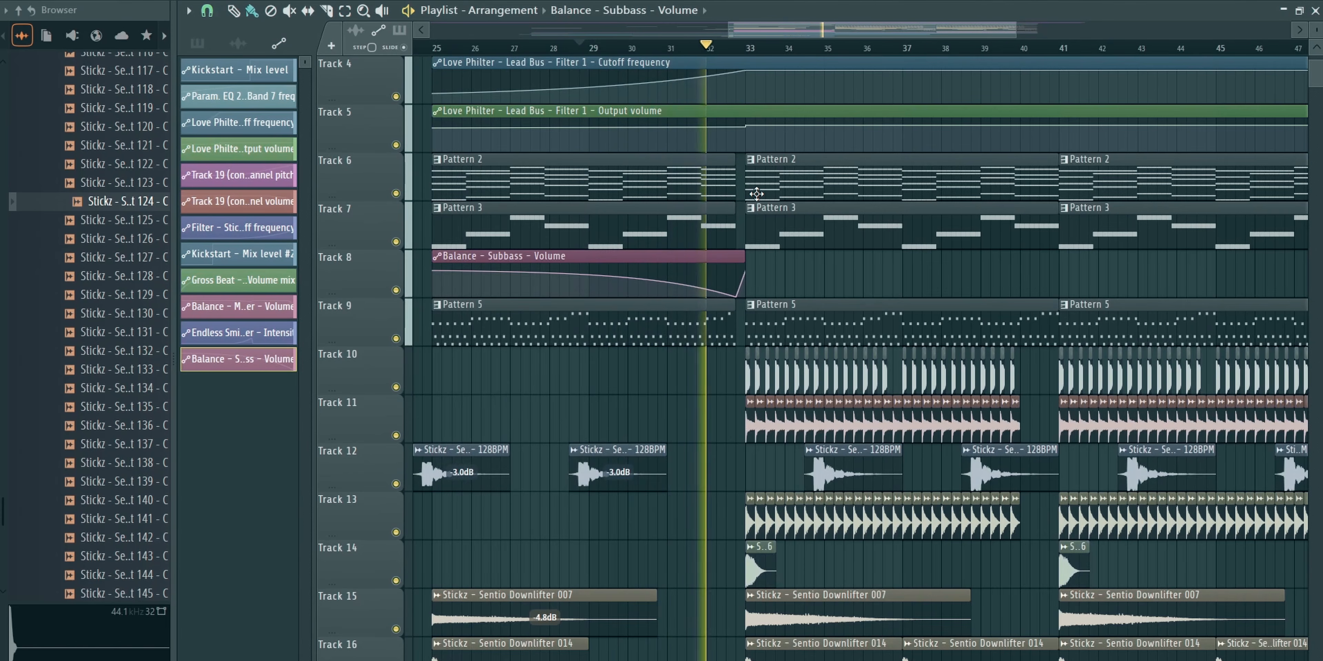
Place the Stickz - Sentio Synth One Shot 118 sample on Track 38 at bar 9 and open its channel settings
drag(121, 98, 567, 385)
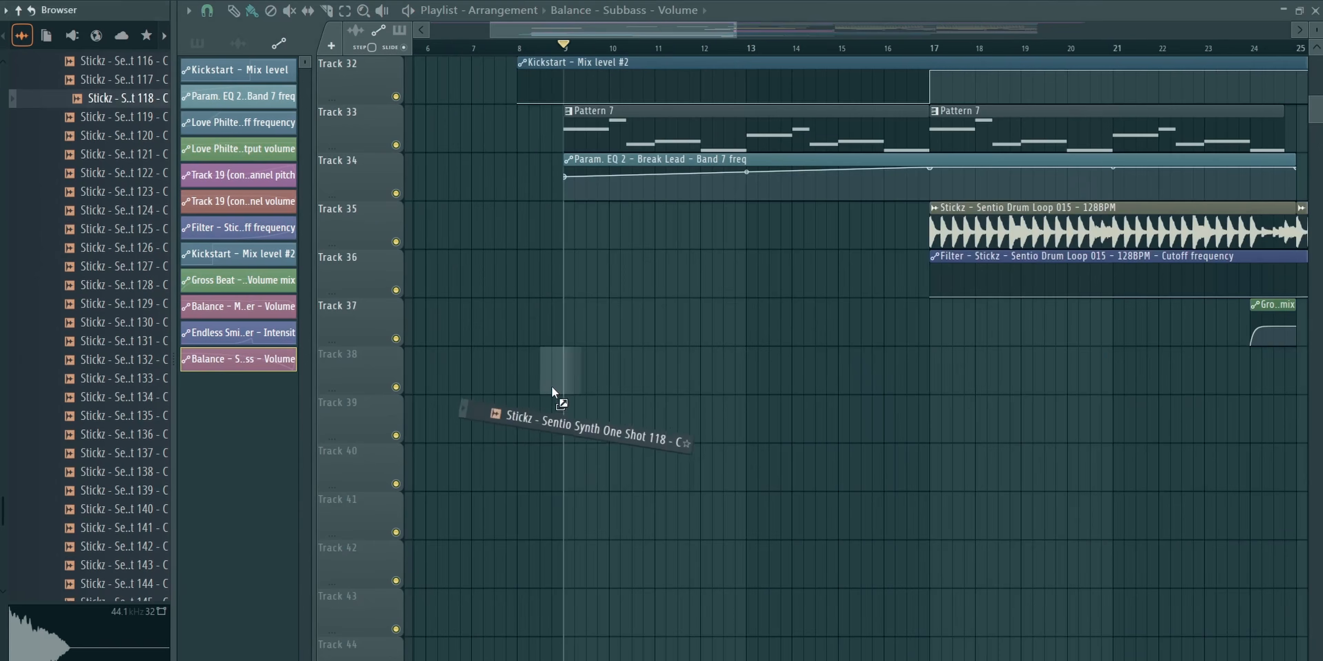
double_click(568, 378)
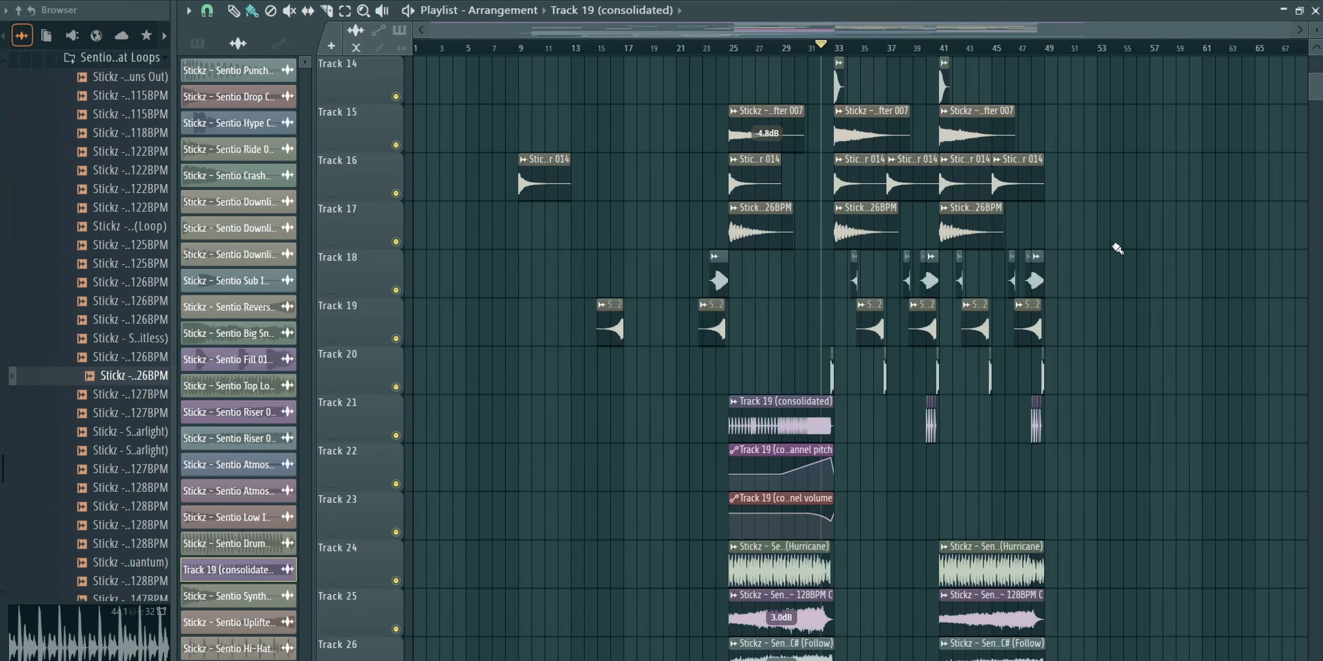
Inspect the channel settings of the Stickz - Sentio Hi-Hat Loop 017 clip on Track 40 and close them
scroll(990, 358, down, 5)
scroll(991, 357, down, 4)
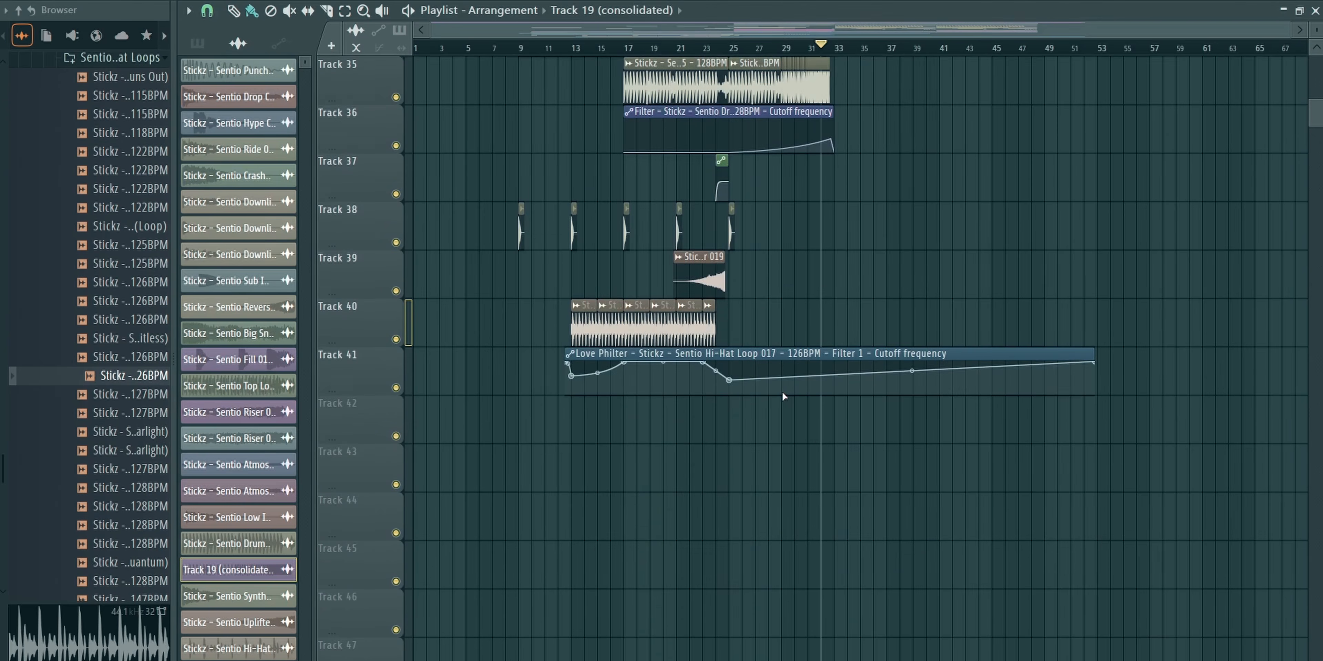
double_click(653, 332)
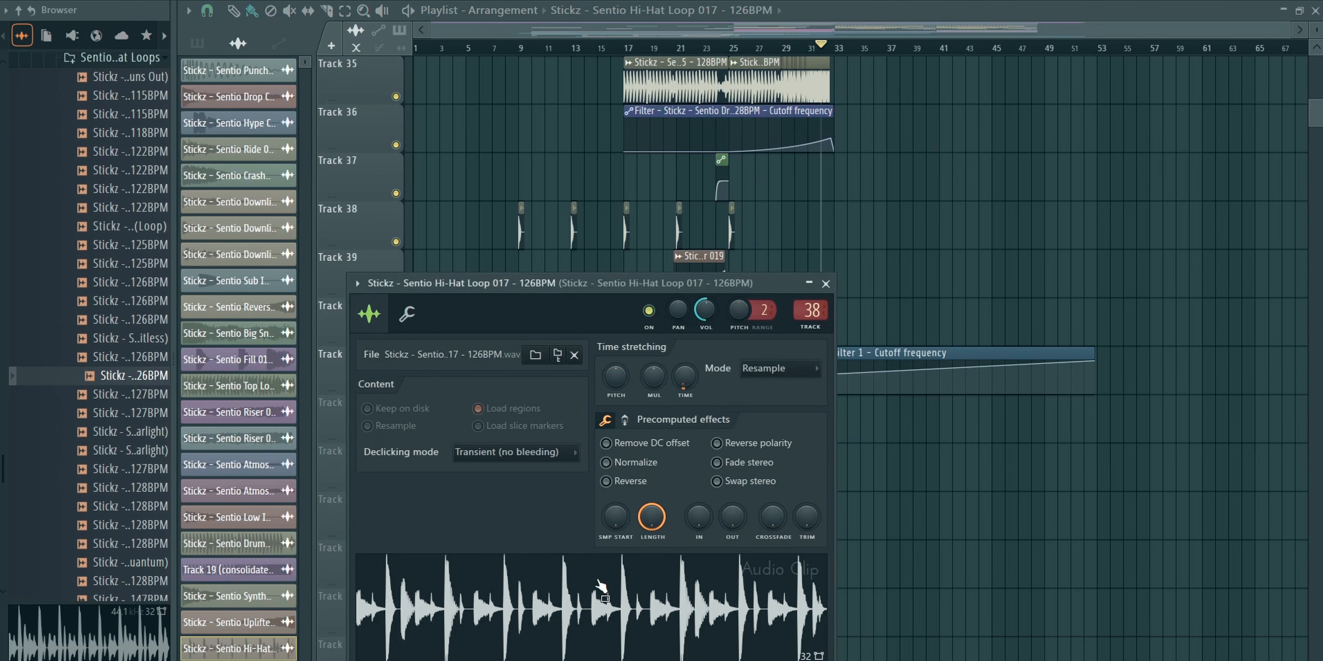
click(826, 284)
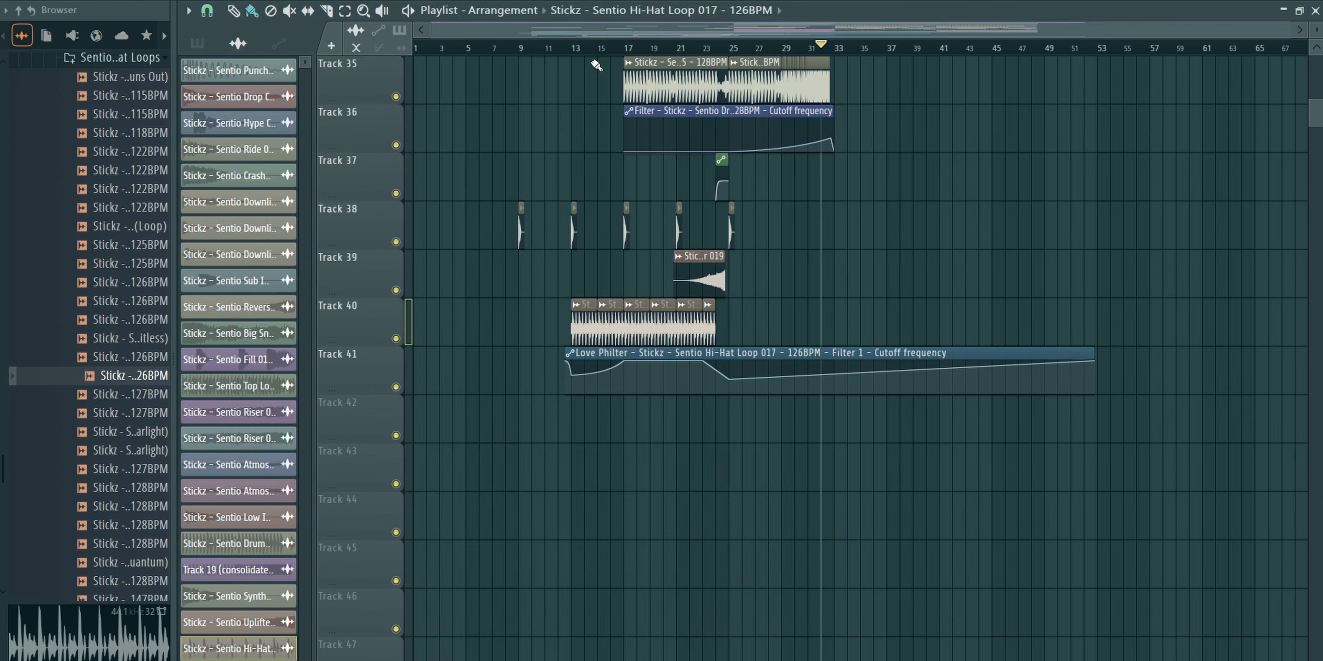
Bend the last segment of the Love Philter cutoff frequency automation on Track 41 downward
scroll(582, 53, up, 3)
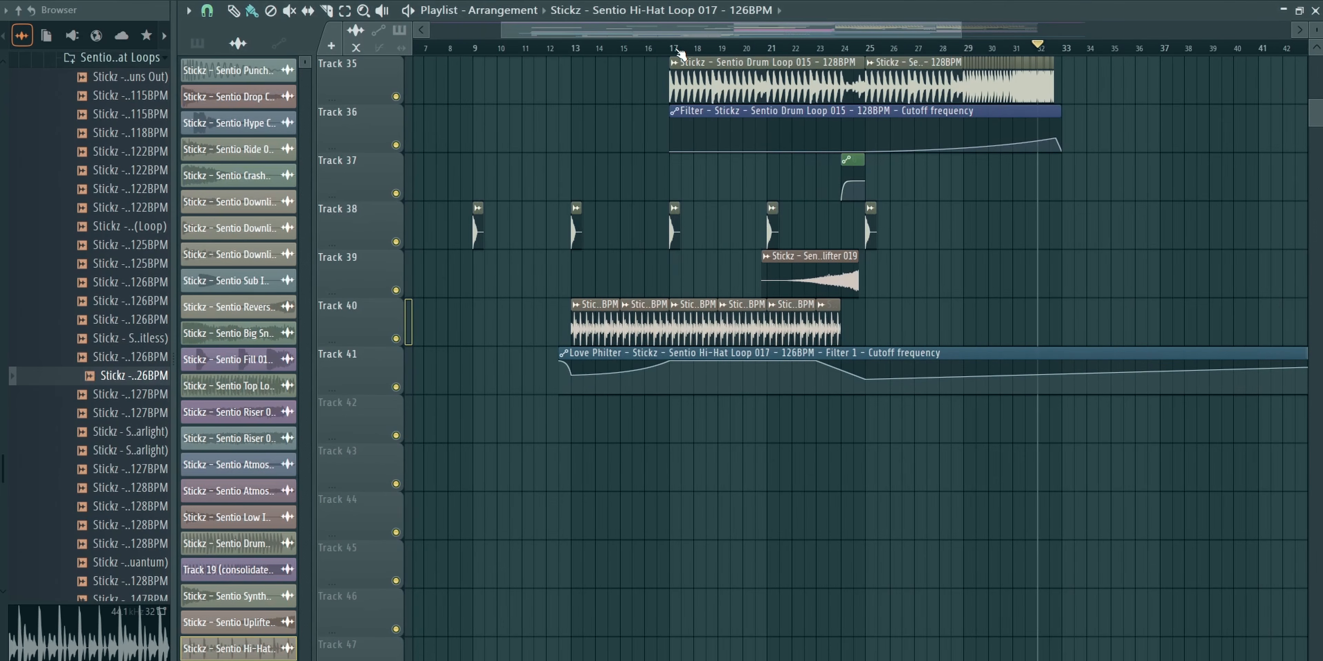
scroll(679, 53, down, 3)
drag(915, 373, 914, 391)
scroll(892, 246, up, 8)
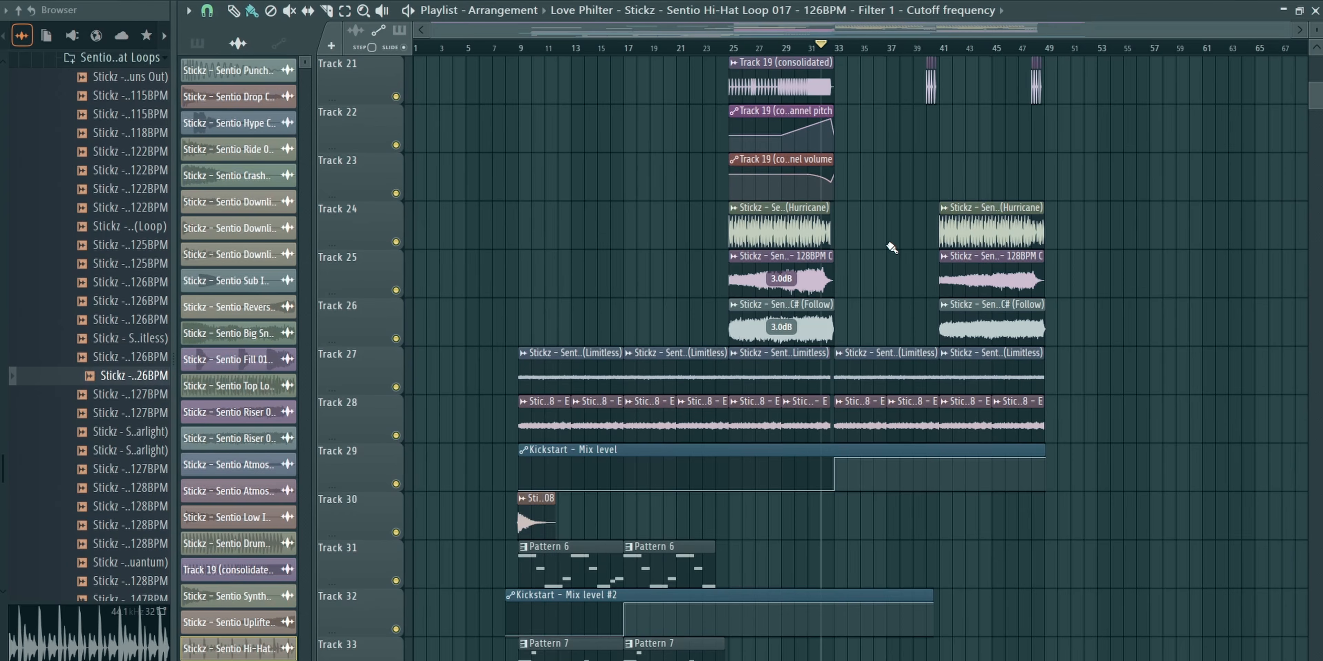
Set the playback position just before bar 9 and look through the Serum Presets and Sample Pack sections of the Stickz SENTIO product page
click(522, 50)
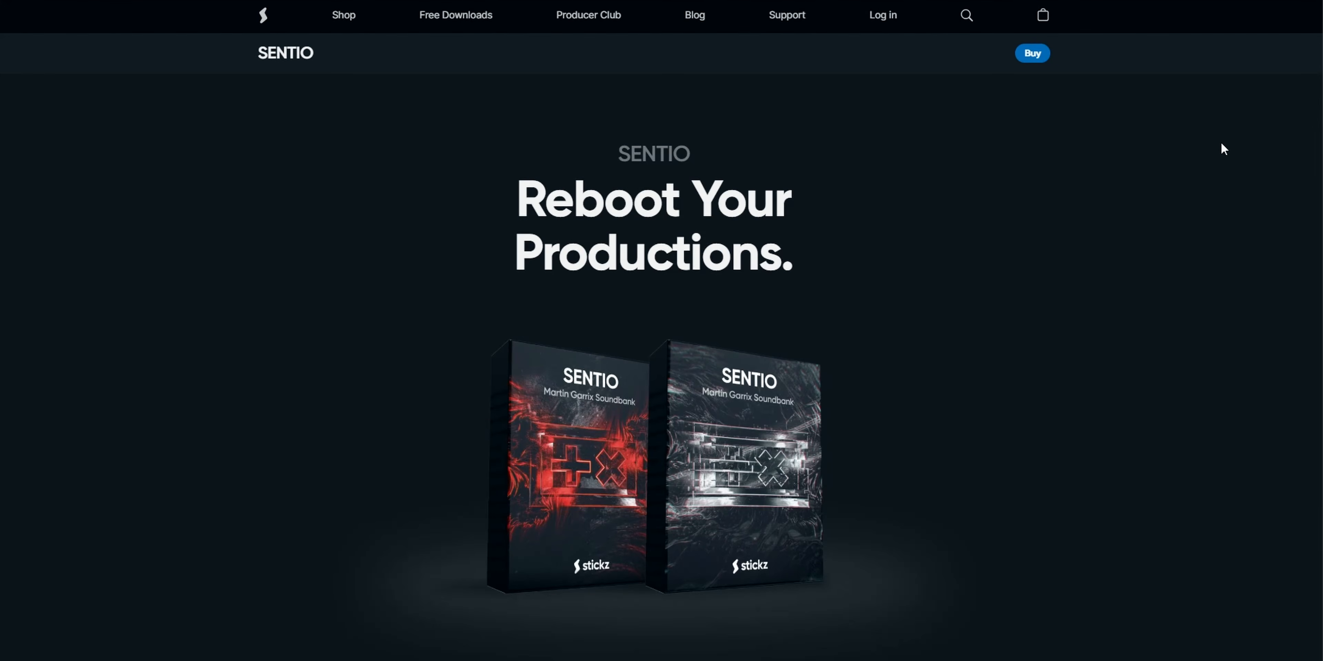
scroll(1137, 163, down, 12)
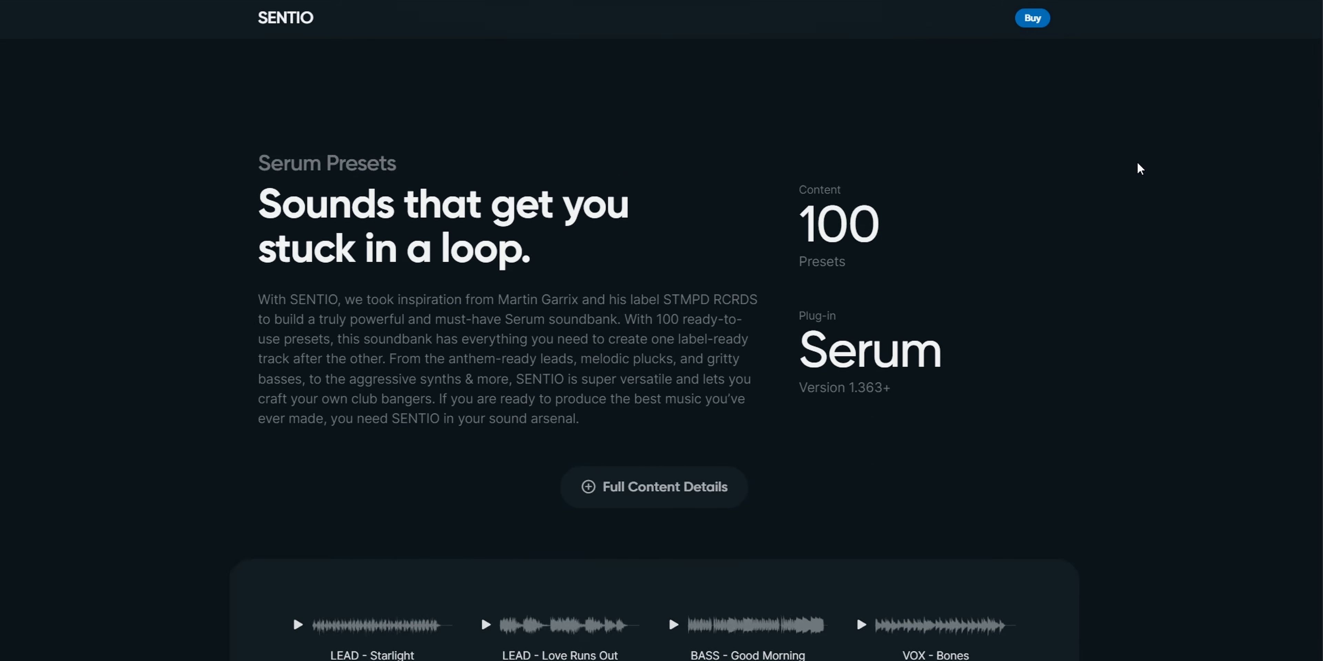
scroll(1139, 168, down, 2)
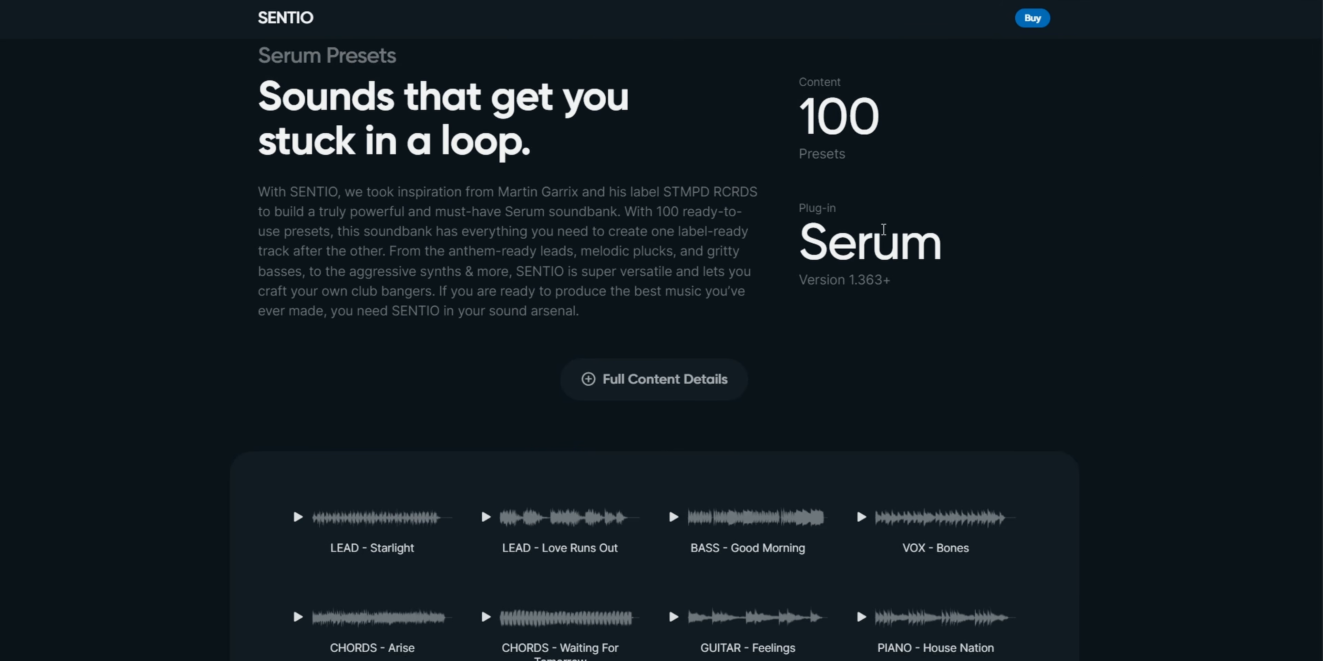
scroll(862, 229, down, 18)
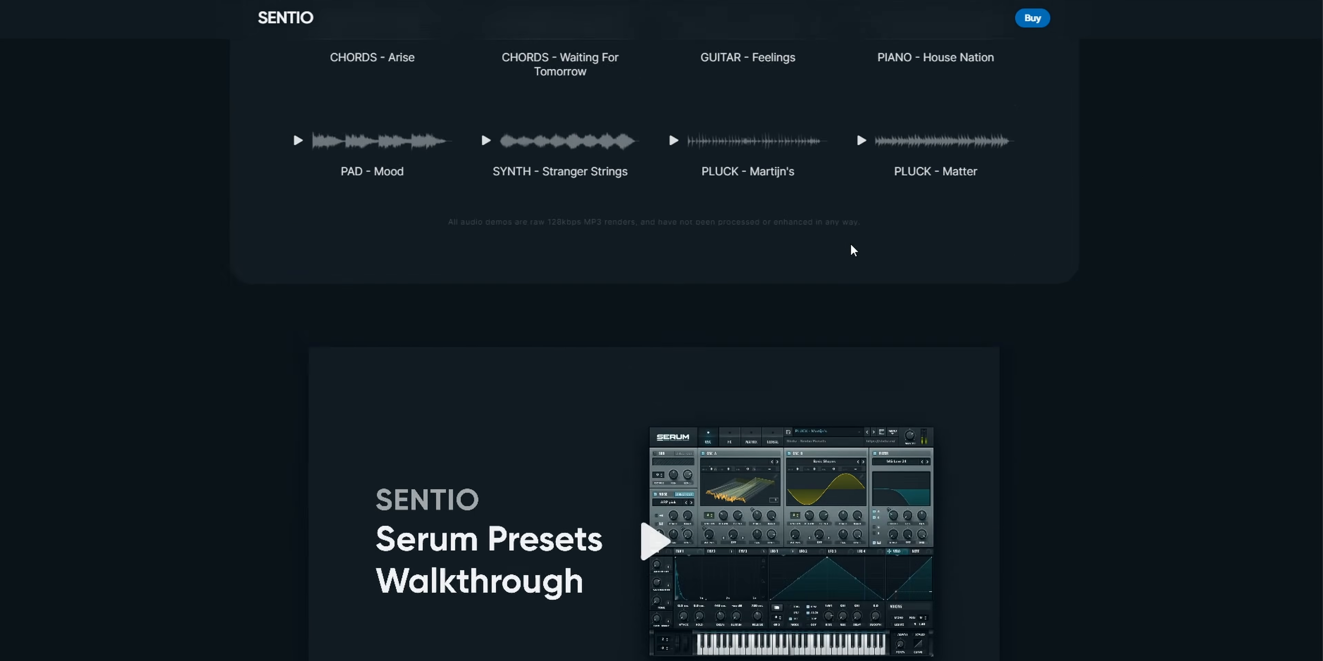
scroll(850, 244, down, 8)
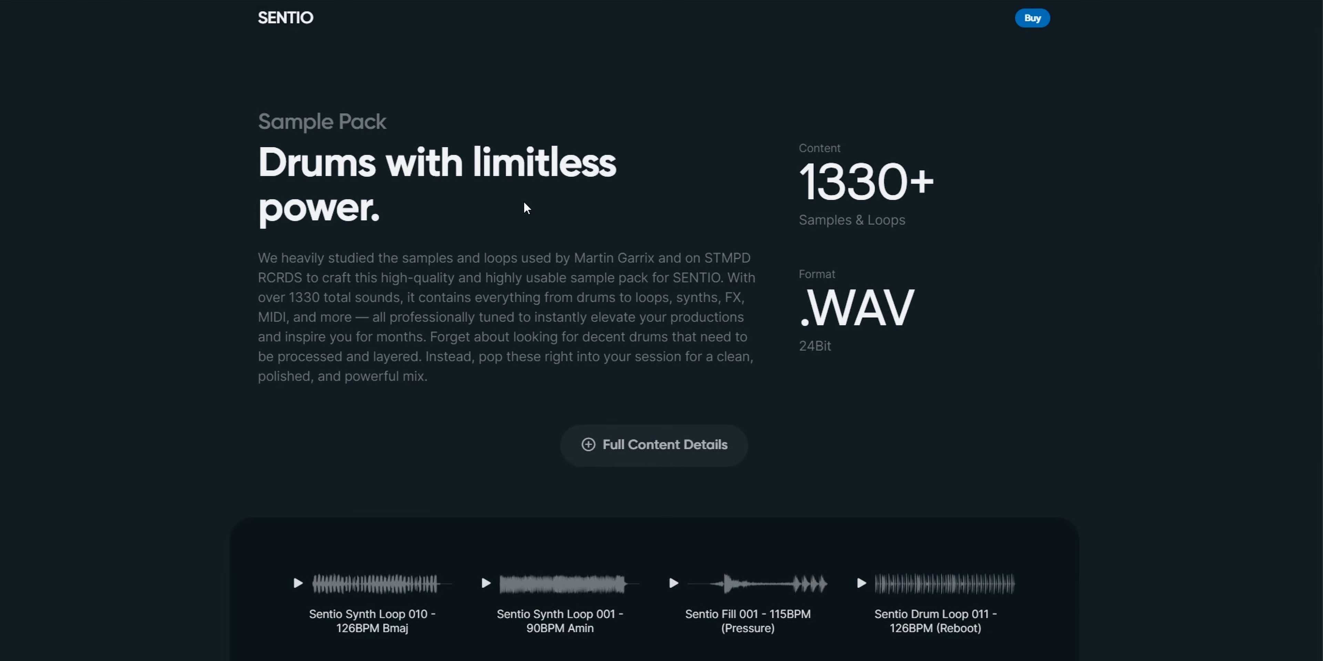
scroll(717, 198, down, 6)
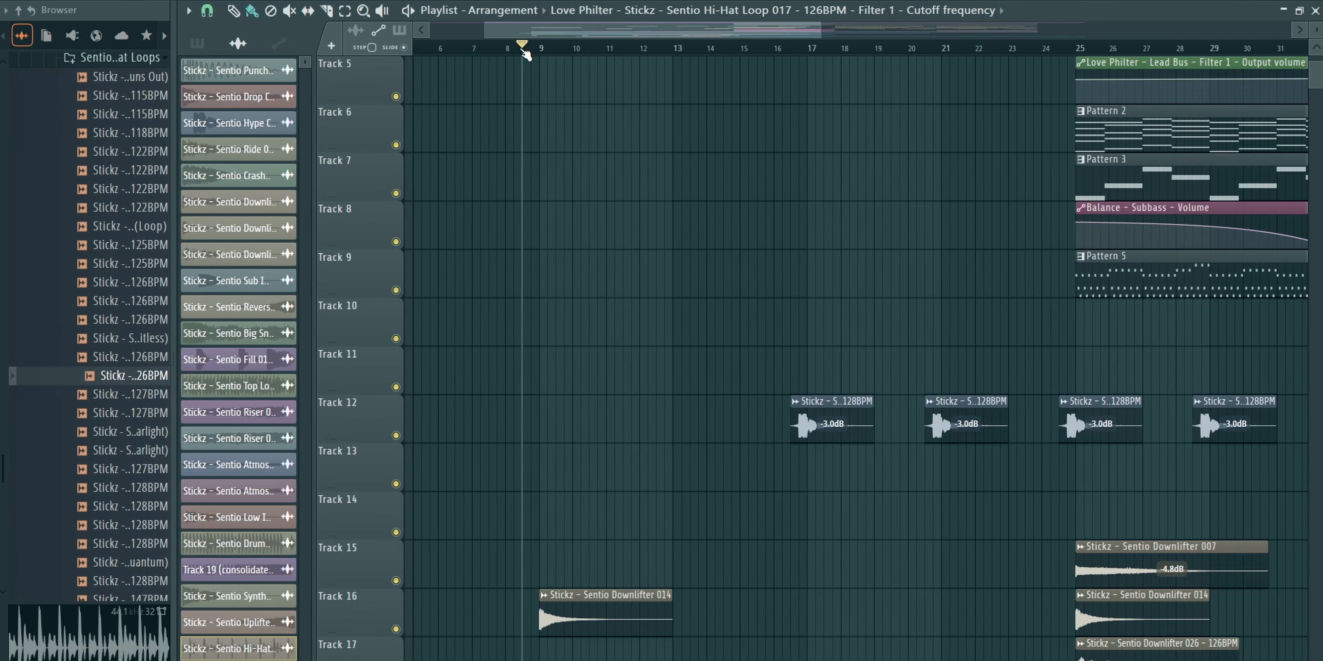
Play the arrangement from just before bar 9 and review the playlist tracks from the master automation down to the break layers
key(space)
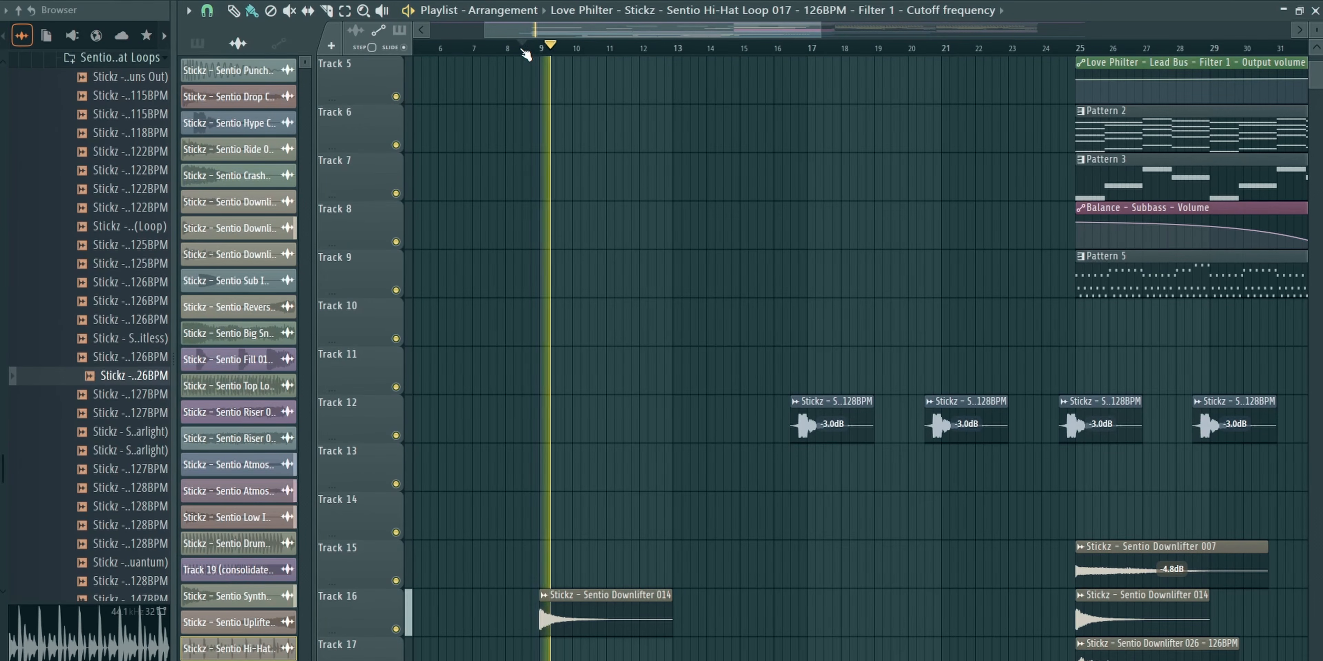
scroll(529, 52, down, 3)
scroll(534, 57, up, 4)
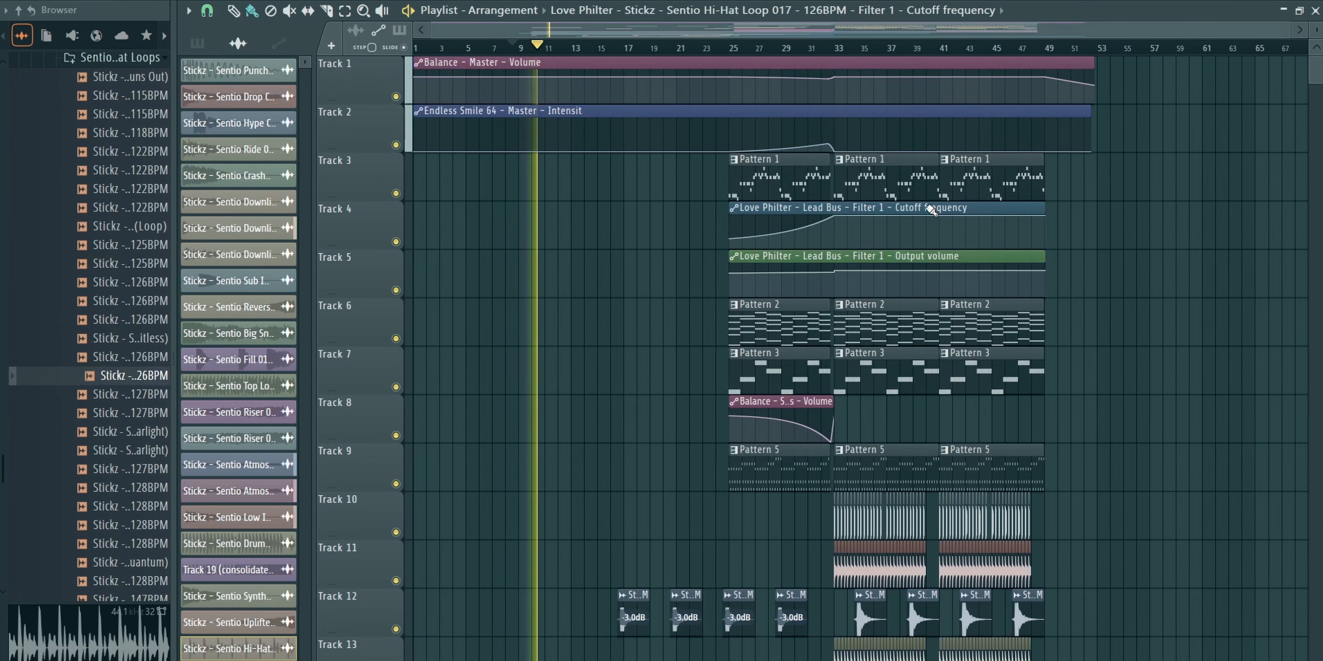
scroll(879, 334, down, 12)
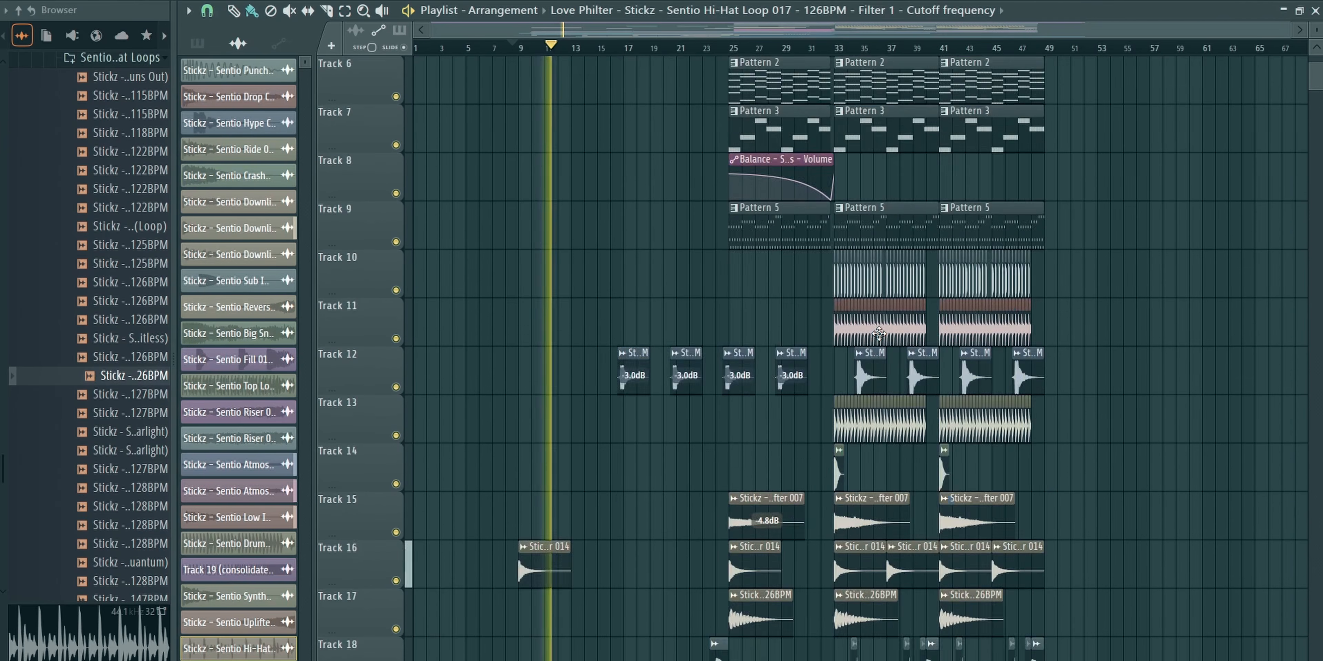
scroll(879, 334, down, 13)
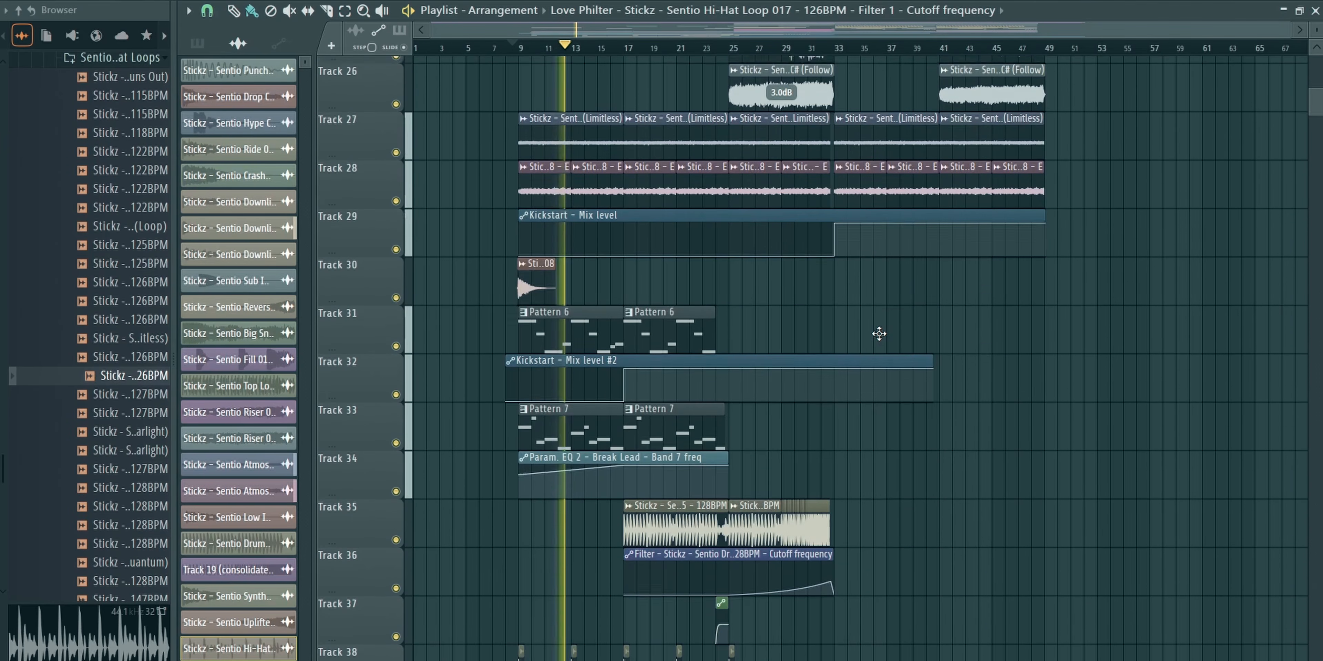
Fine-tune the mixer levels of the BASS - Sleepless Night and Stickz - Sentio Hi-Hat Loop 017 inserts during playback
key(F9)
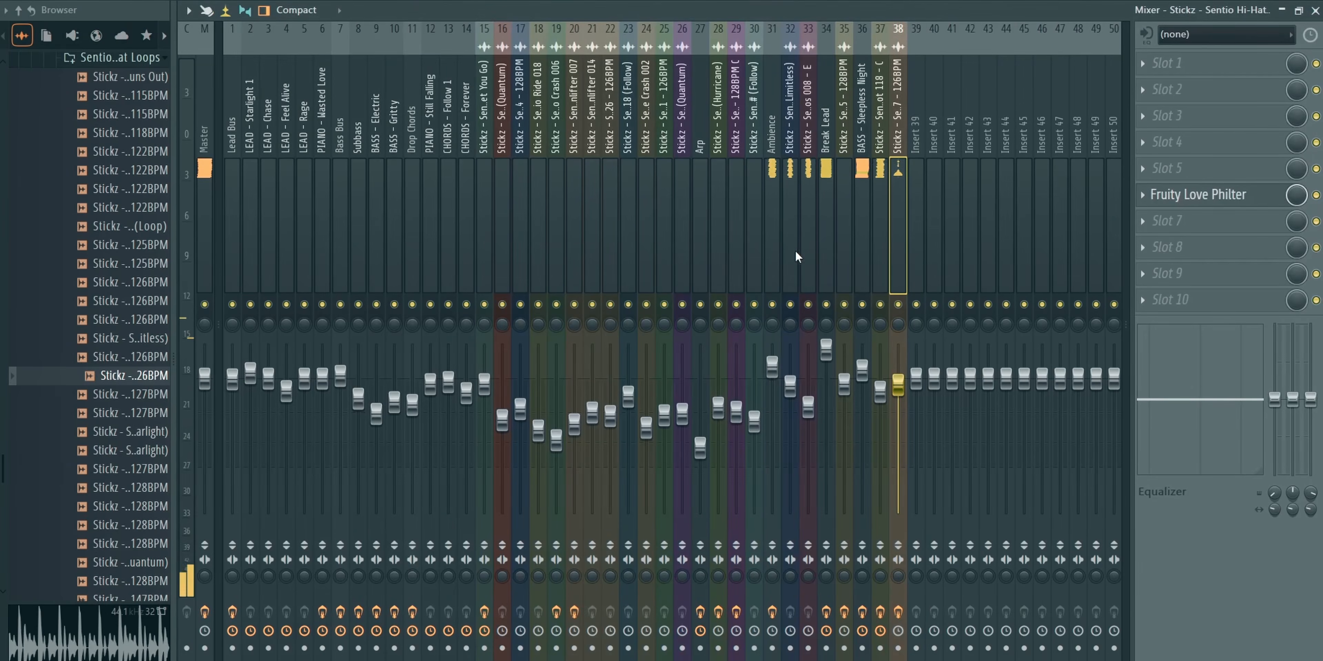
click(873, 361)
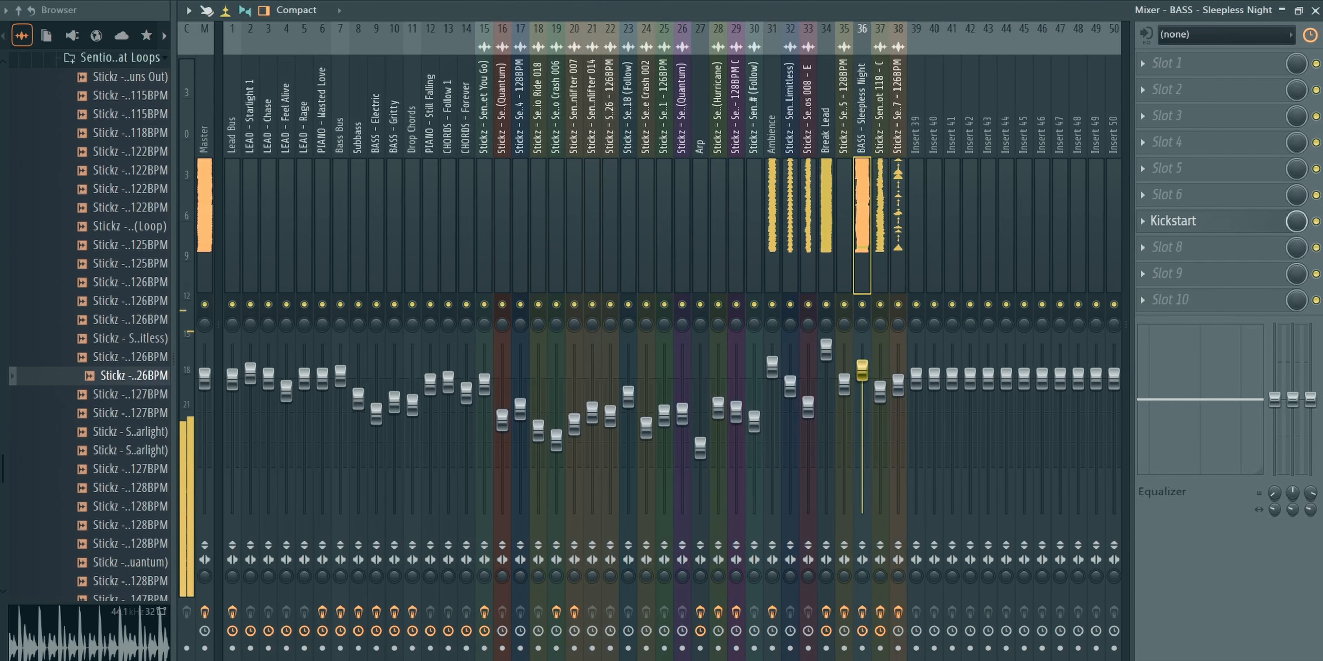
key(F9)
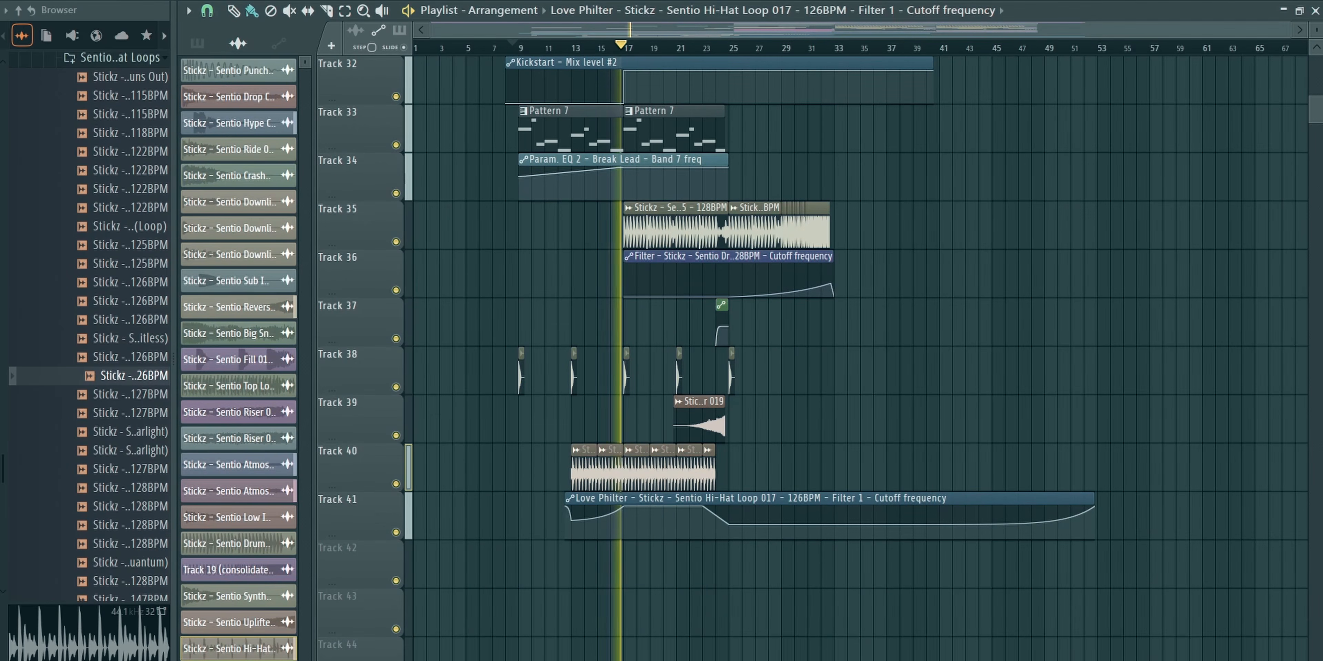
key(F9)
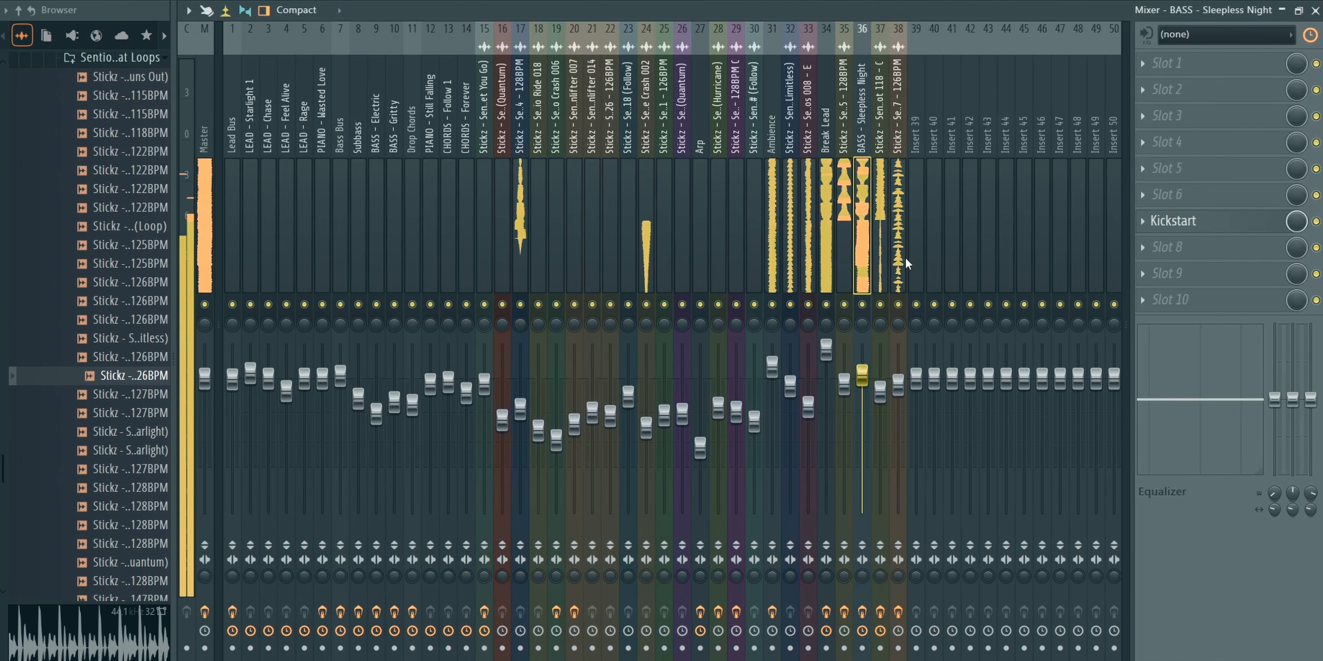
click(903, 392)
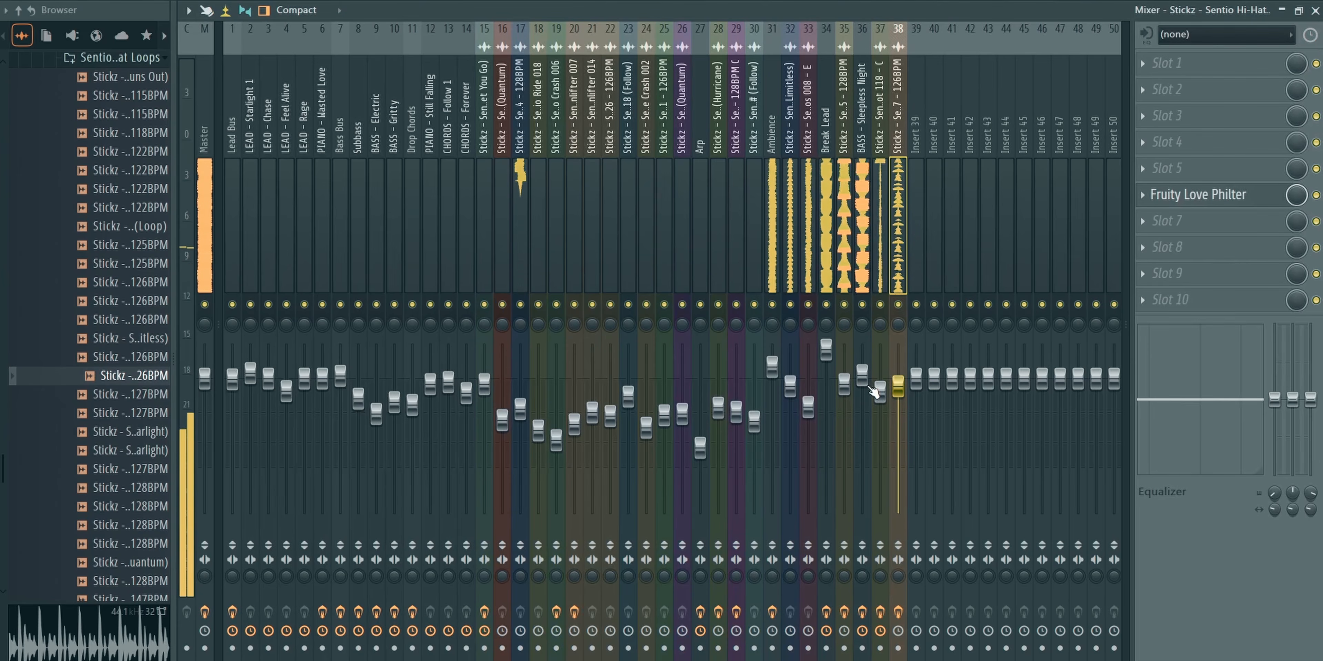
click(868, 385)
key(F5)
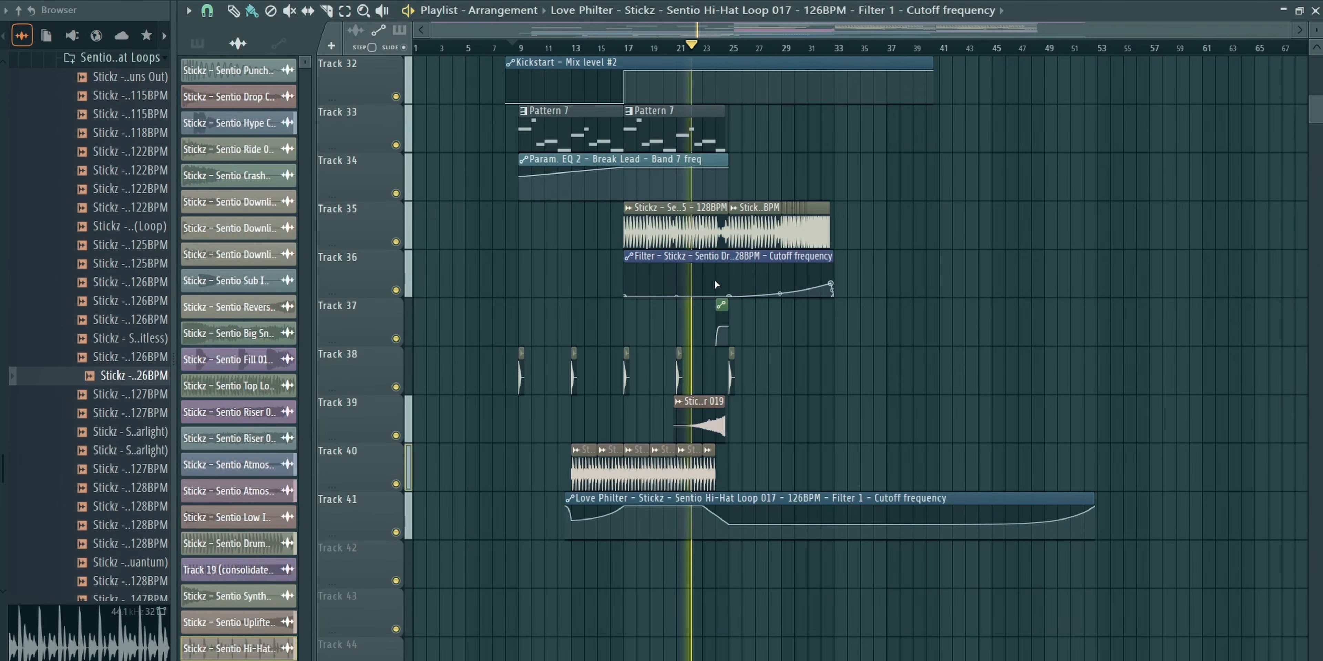
Check the channel settings of the Stickz - Sentio Drum Loop 015 clip on Track 35 and its mixer insert, and close both
click(675, 208)
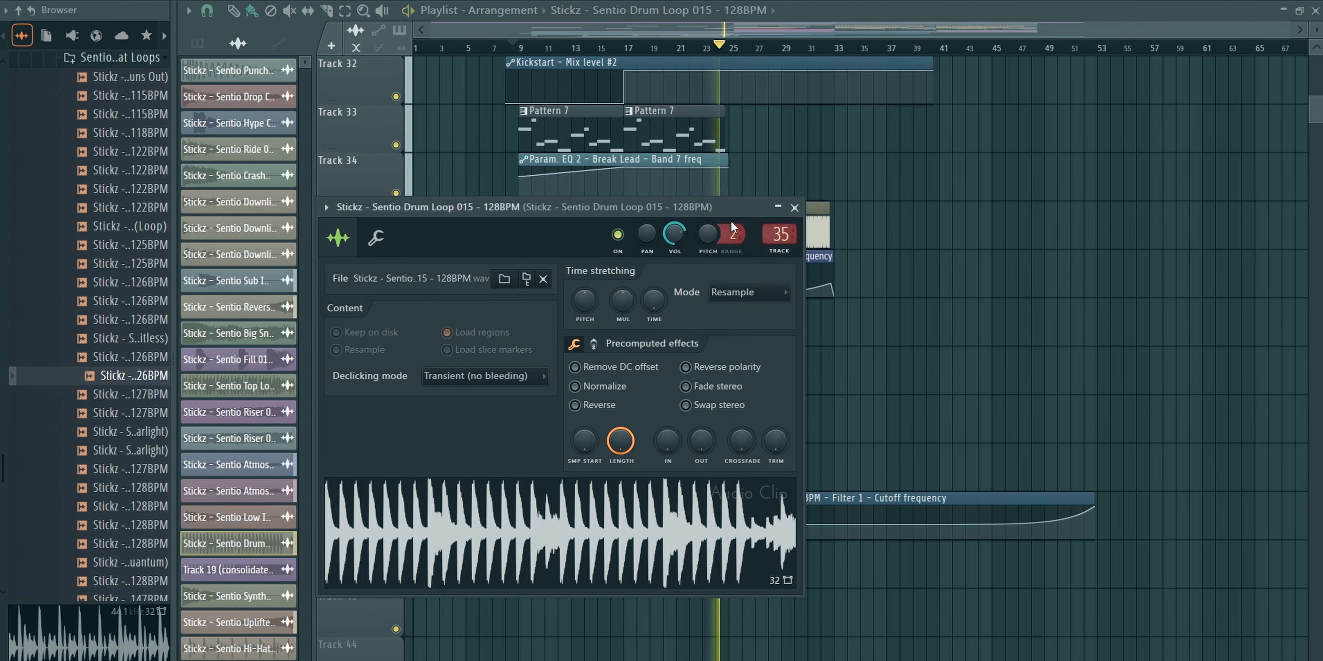
click(794, 208)
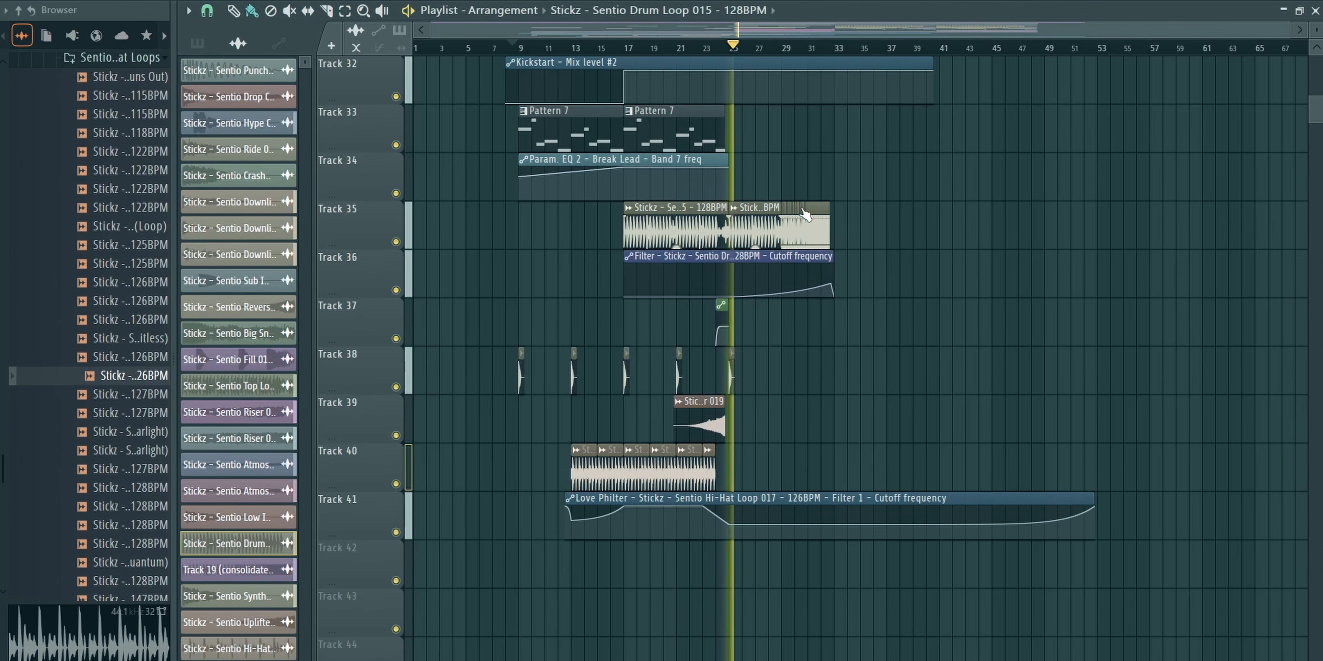
scroll(1186, 142, up, 3)
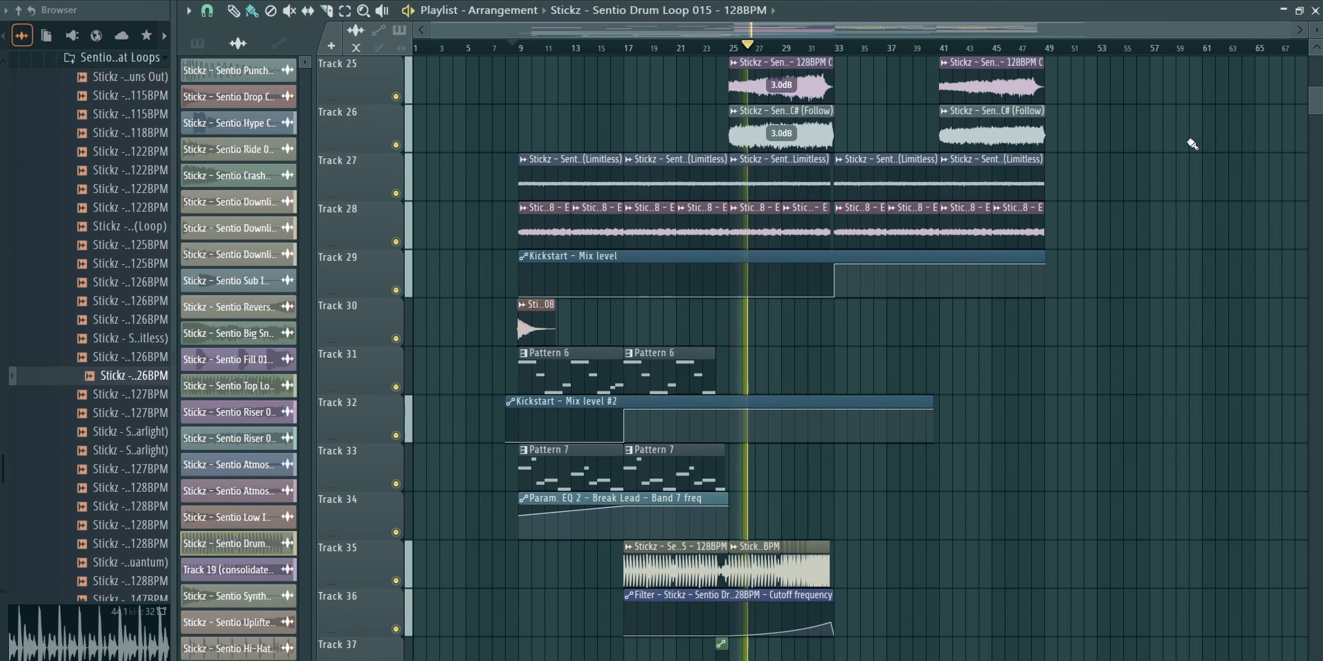
drag(1318, 101, 1319, 28)
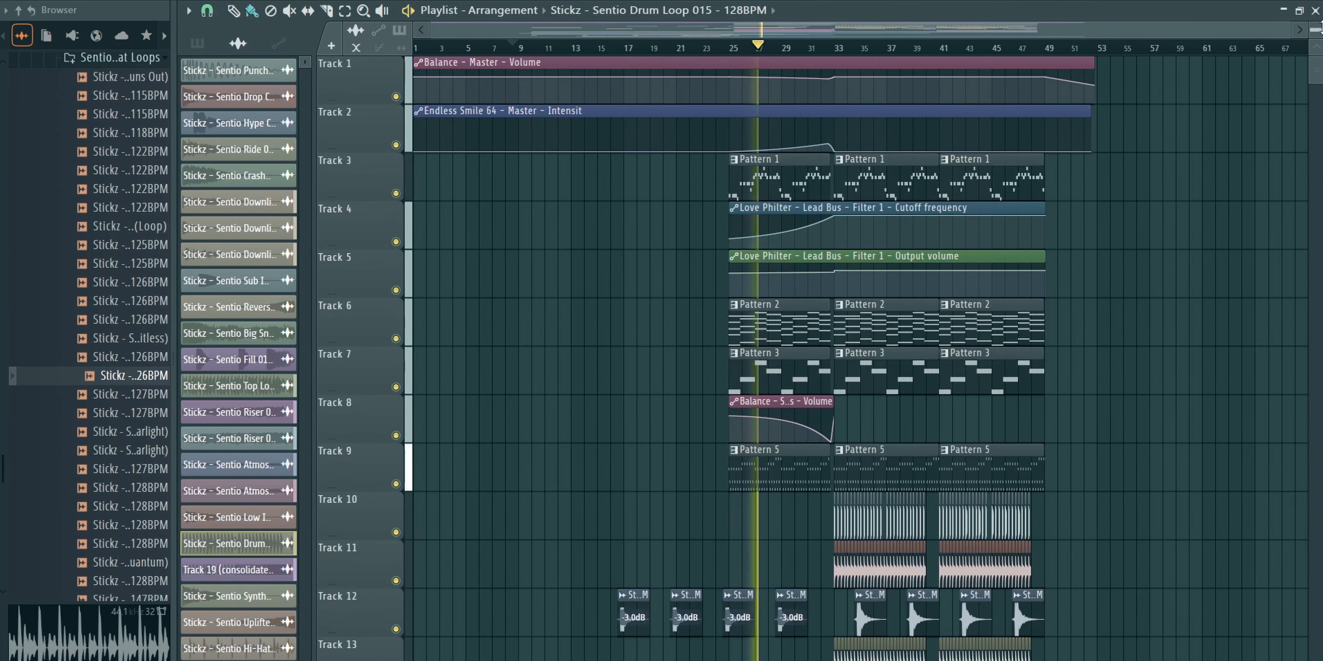
click(1316, 11)
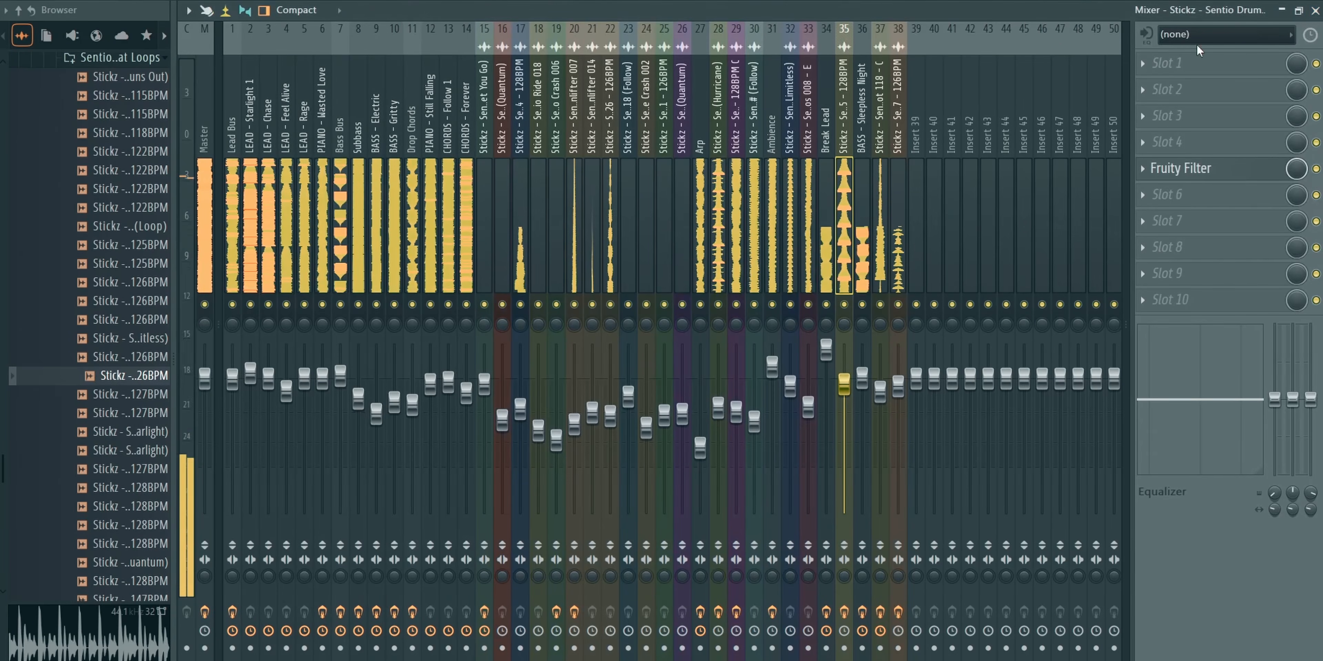
click(1316, 12)
click(1314, 13)
click(1315, 12)
Run the macro that switches smart disable for all plugins in the project
click(820, 1)
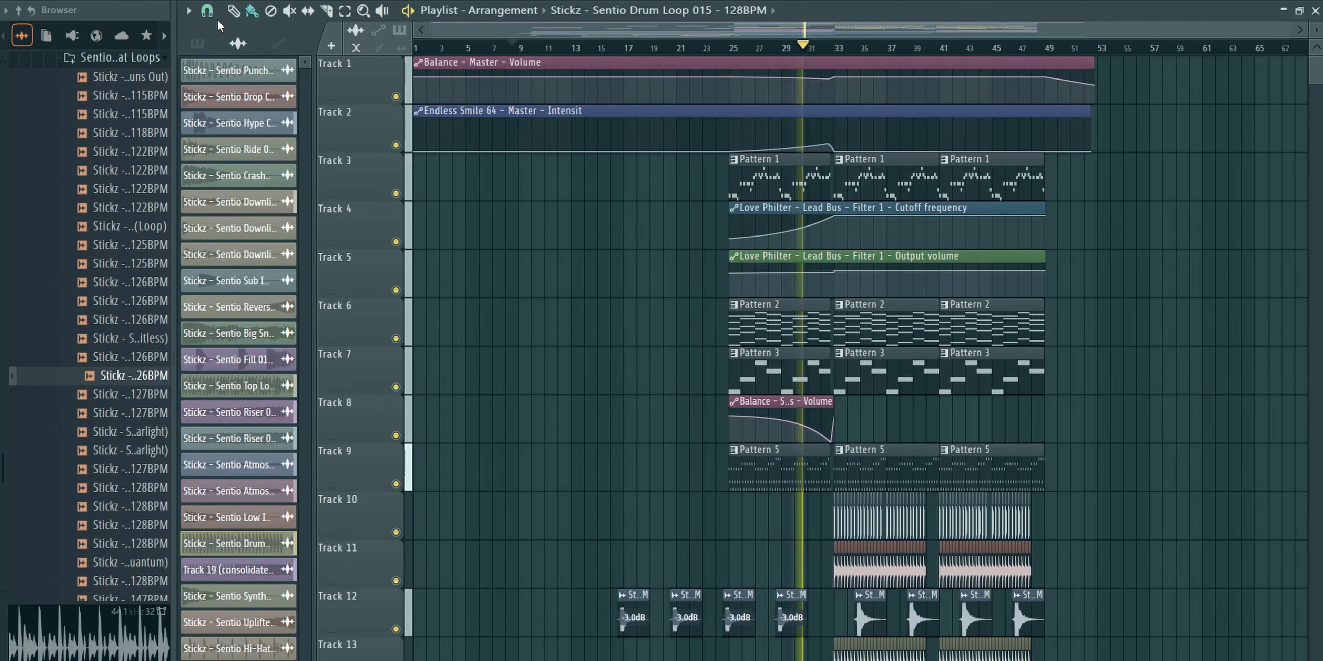
click(170, 1)
mouse_move(211, 0)
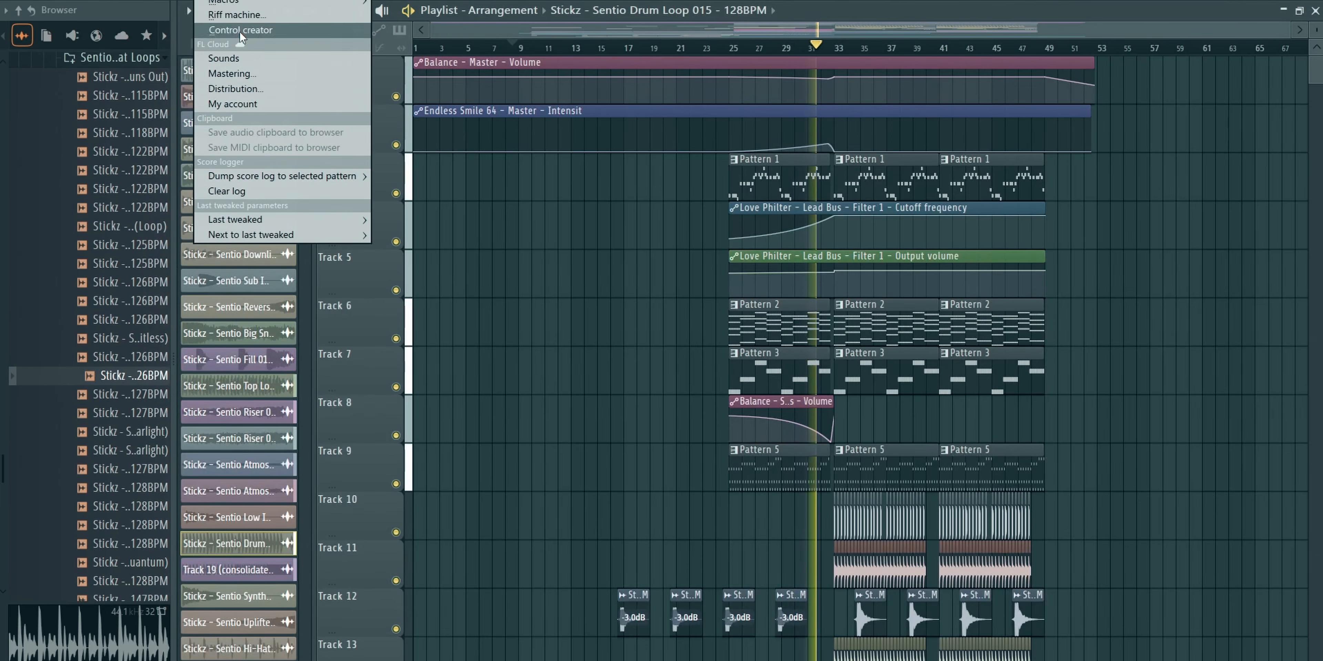
mouse_move(262, 2)
click(481, 118)
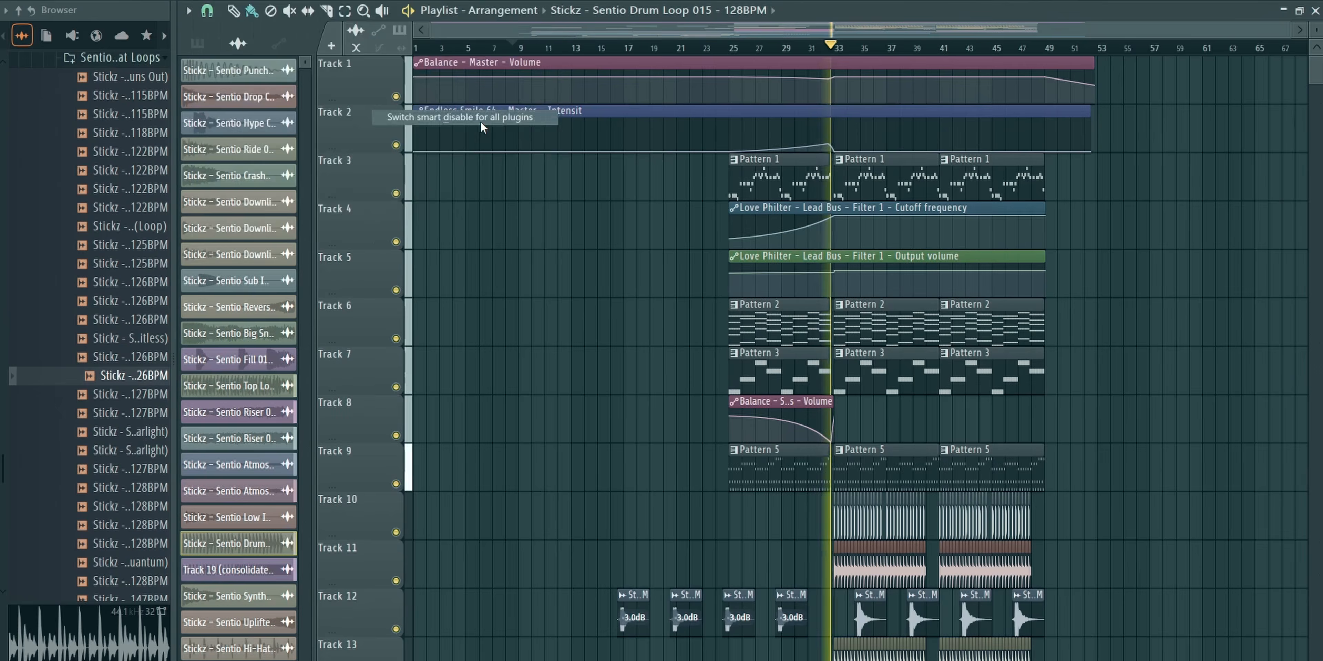